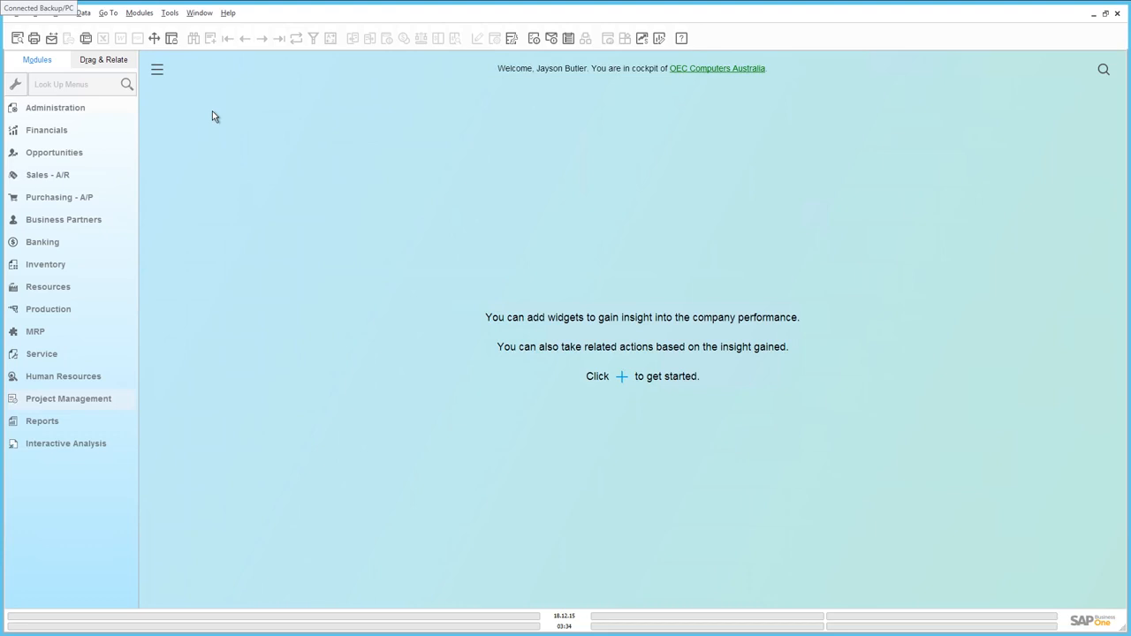
# - Check the Enable Project Management setting in the basic initialization of Company Details, then close it
pyautogui.click(76, 109)
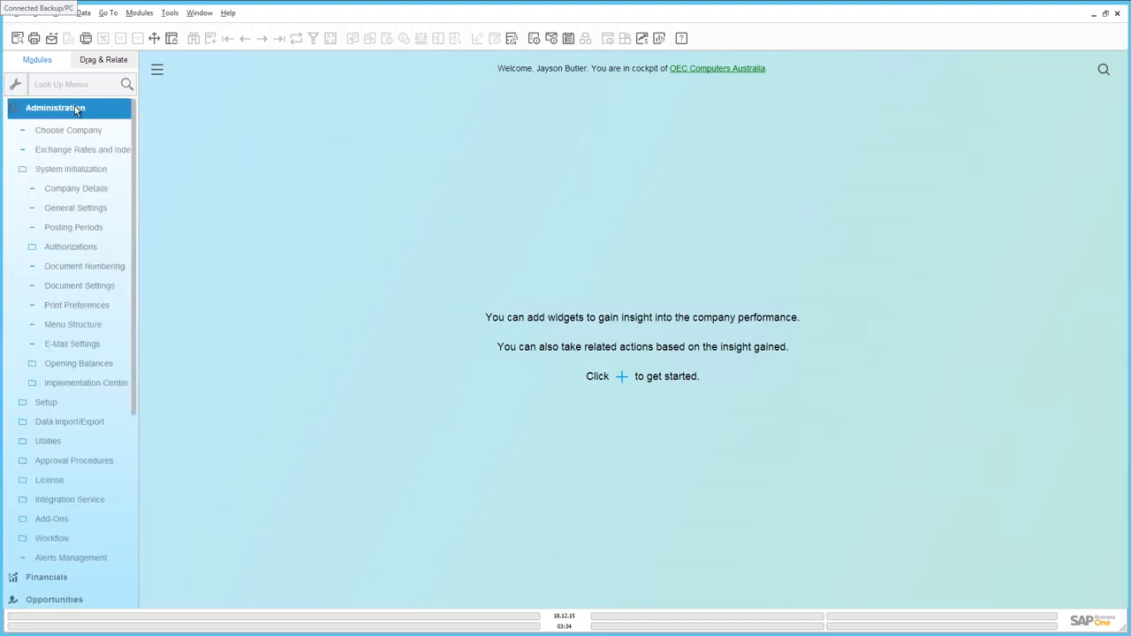
pyautogui.click(69, 192)
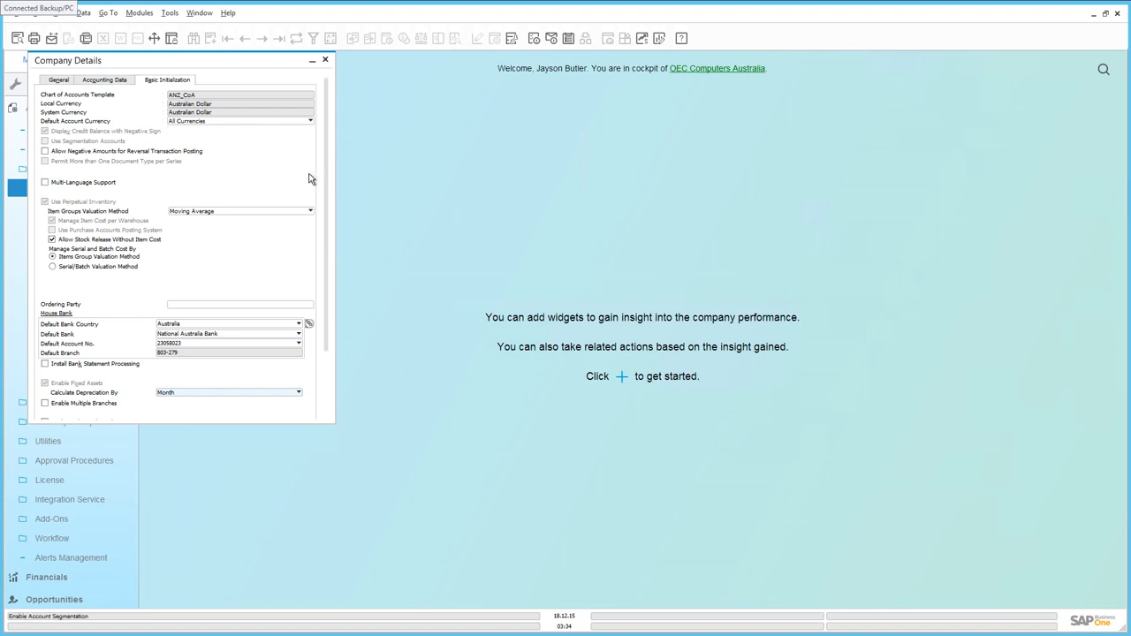
pyautogui.scroll(-3, 321, 230)
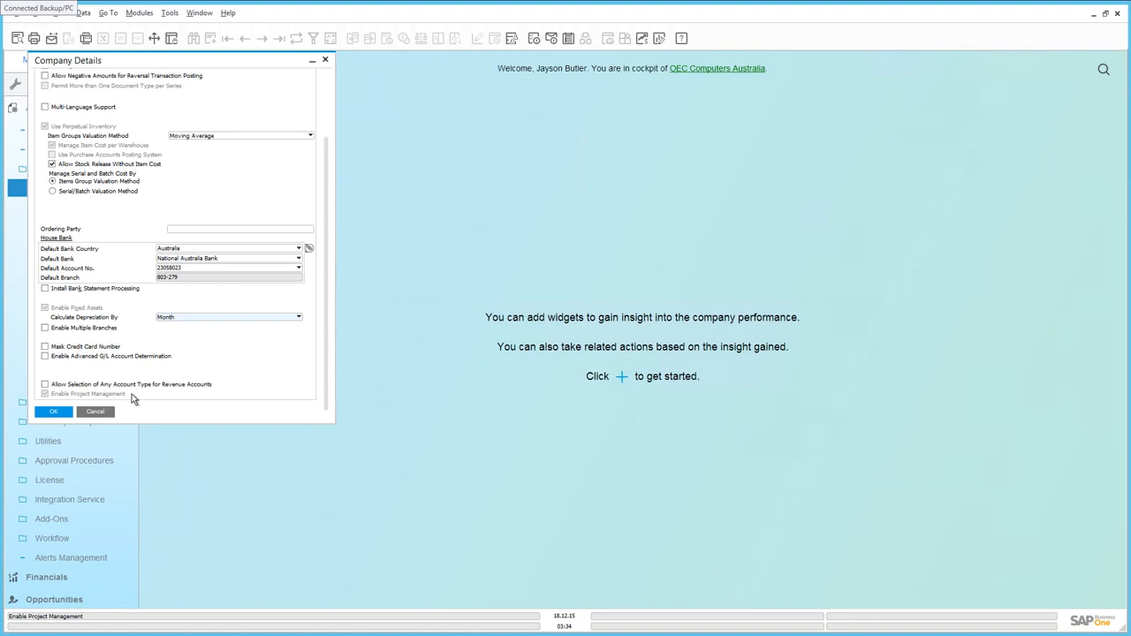
pyautogui.click(53, 412)
# - Open the last project record, ADA IT Upgrade, in Project Management and maximize its window
pyautogui.moveTo(136, 397); pyautogui.dragTo(129, 629)
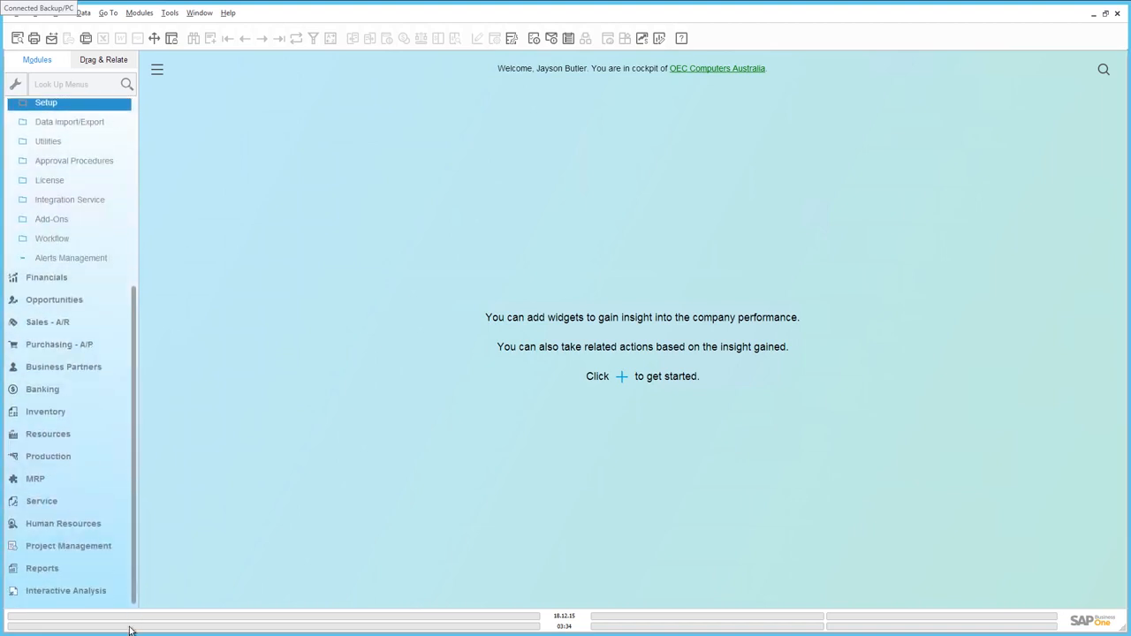
pyautogui.click(92, 547)
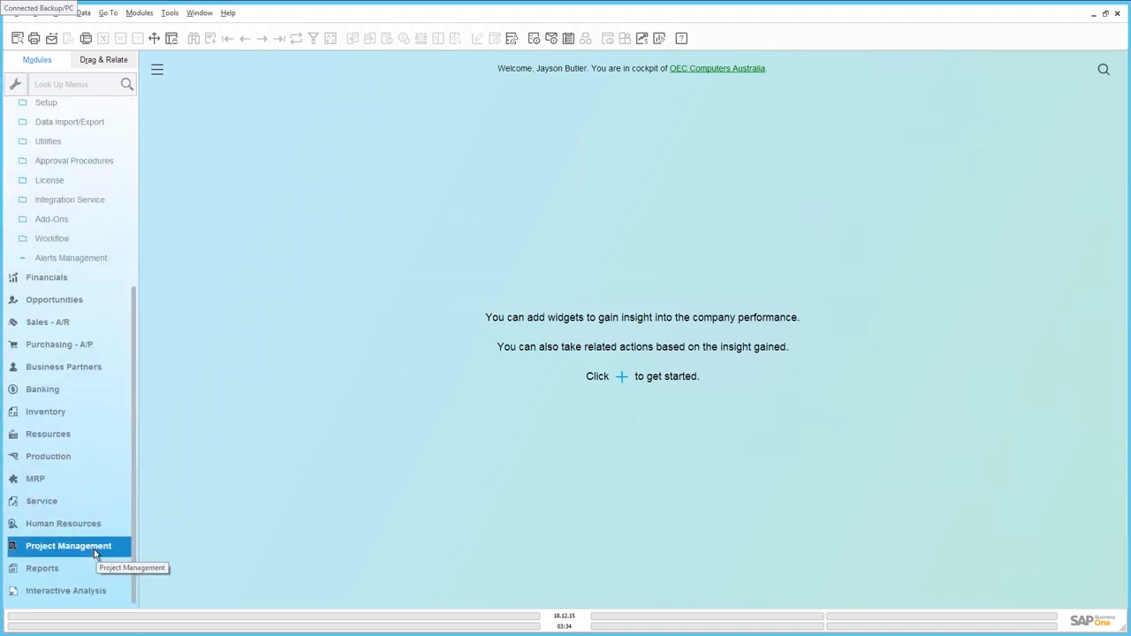
pyautogui.click(91, 548)
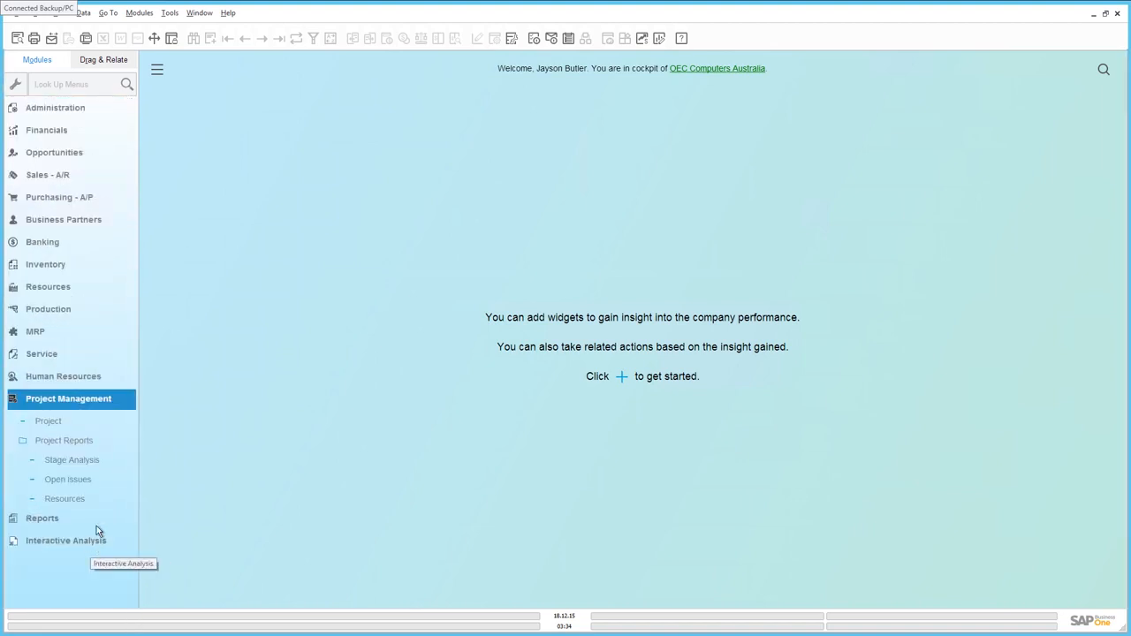
pyautogui.click(62, 422)
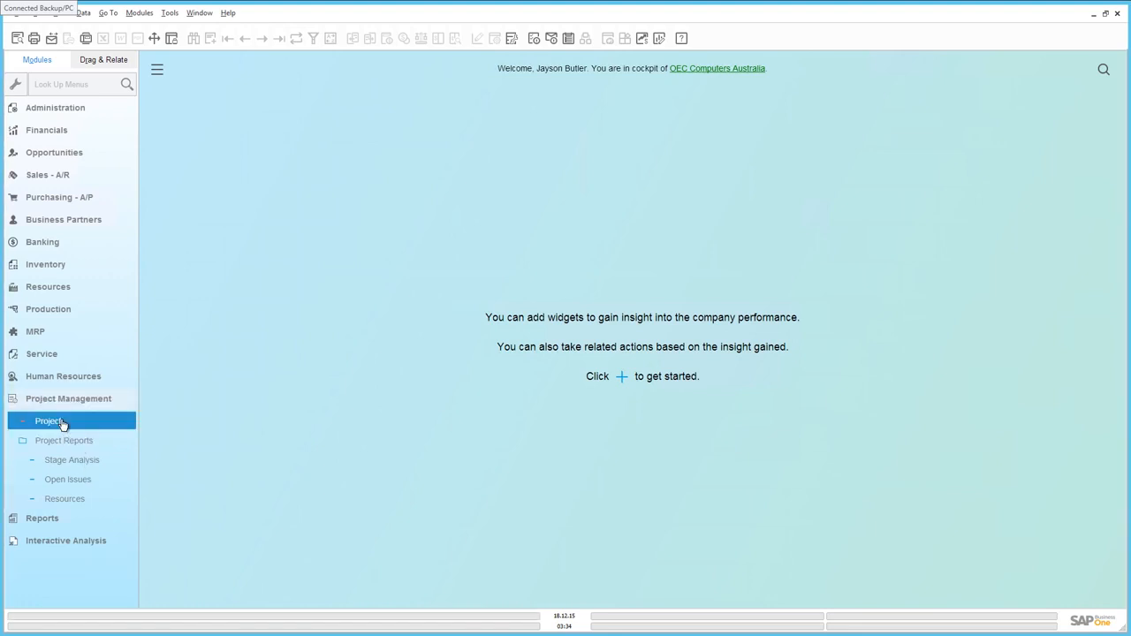
pyautogui.doubleClick(62, 422)
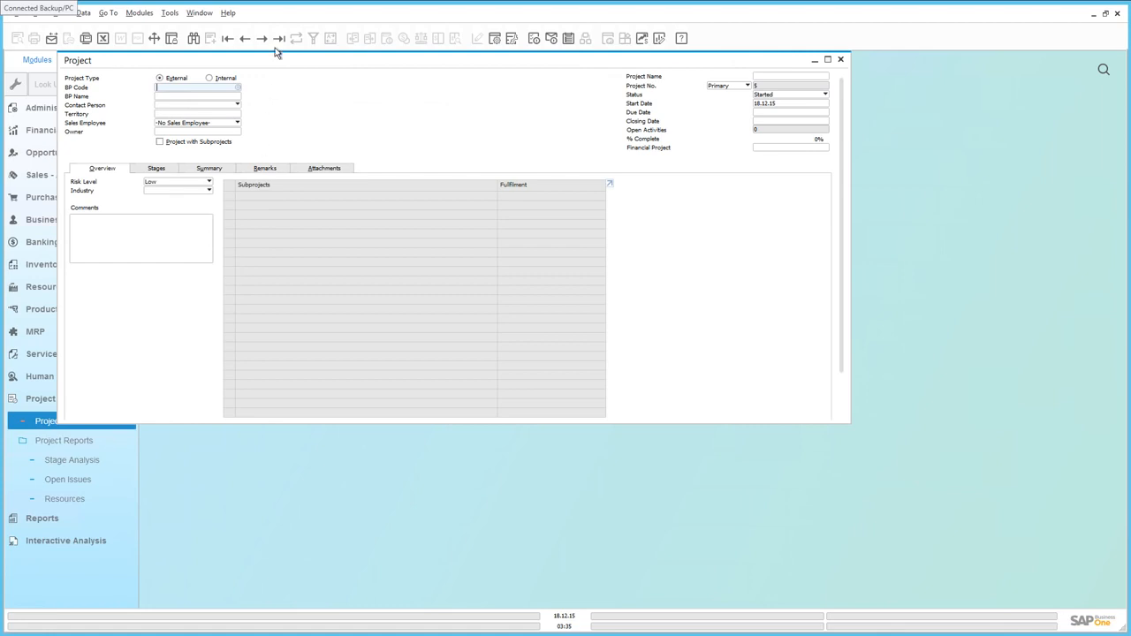
pyautogui.click(278, 38)
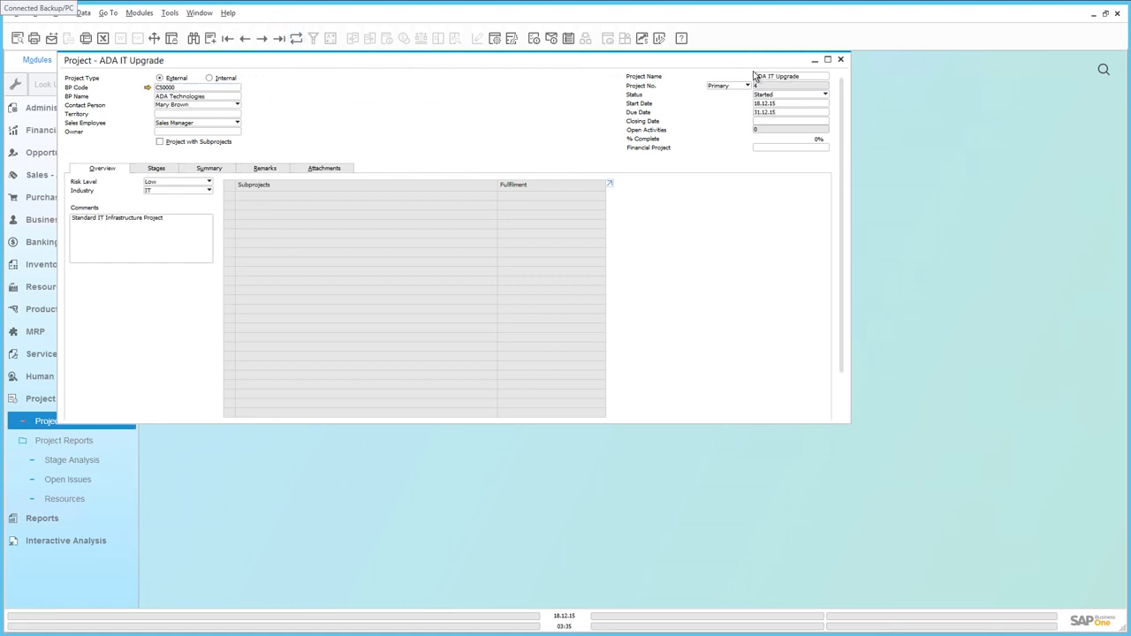
pyautogui.click(827, 59)
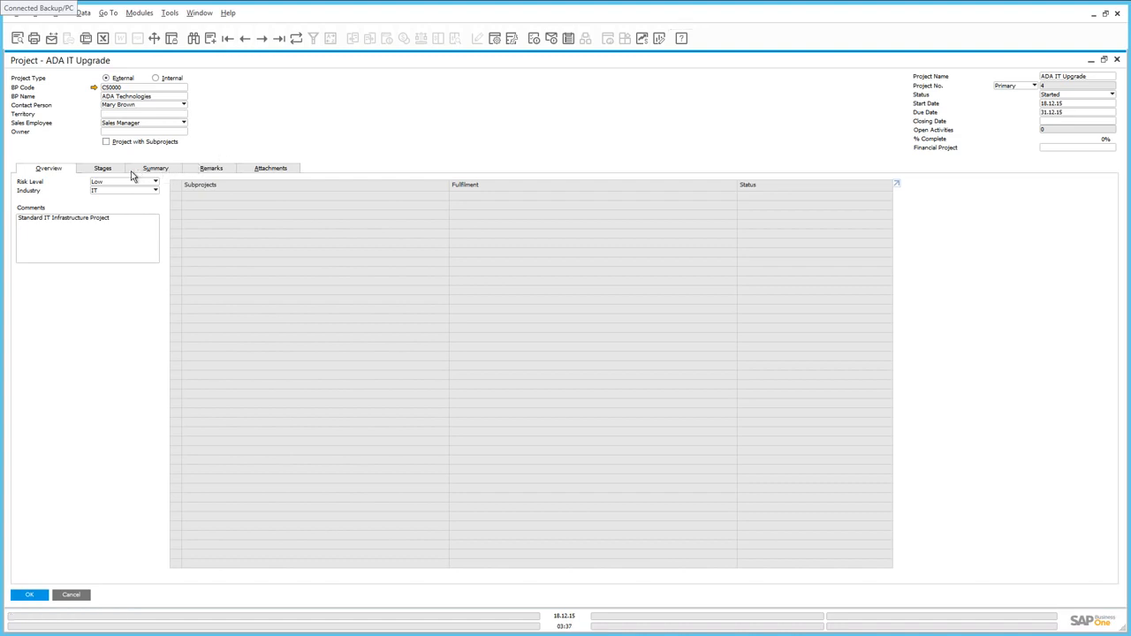
# - Show the stages of the ADA IT Upgrade project and set its financial project to ADA
pyautogui.click(105, 168)
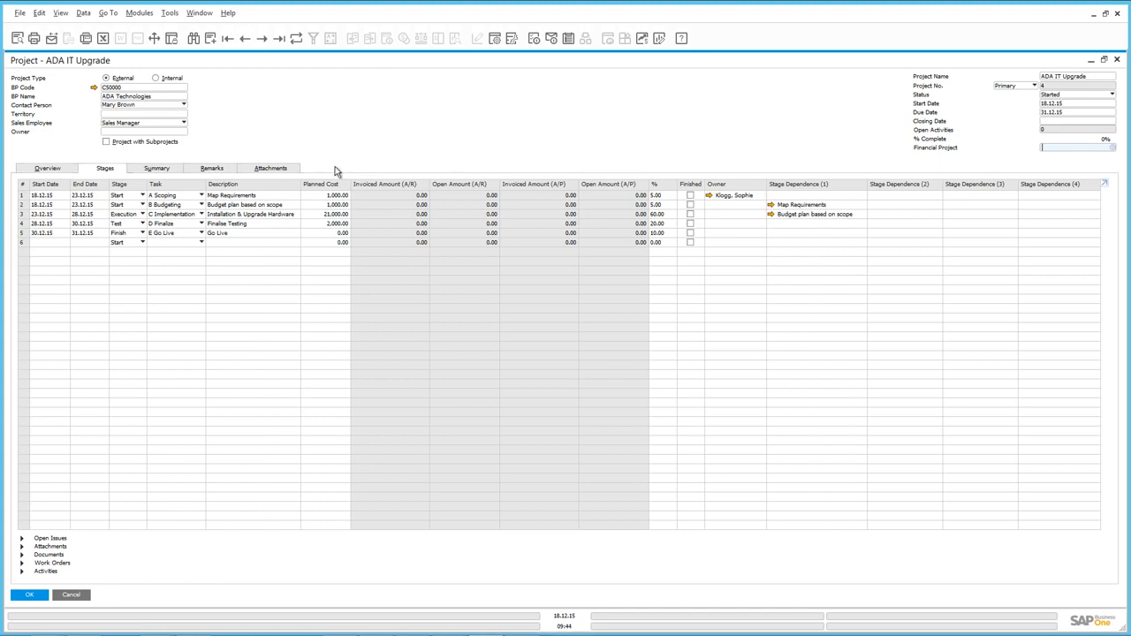
pyautogui.click(1114, 149)
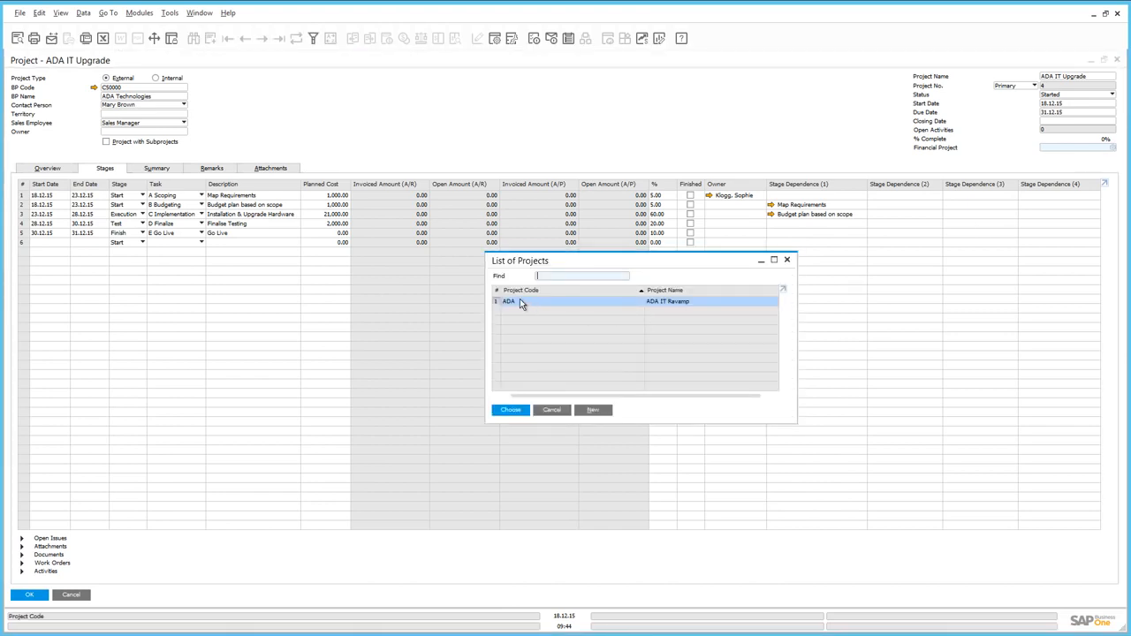
pyautogui.click(513, 410)
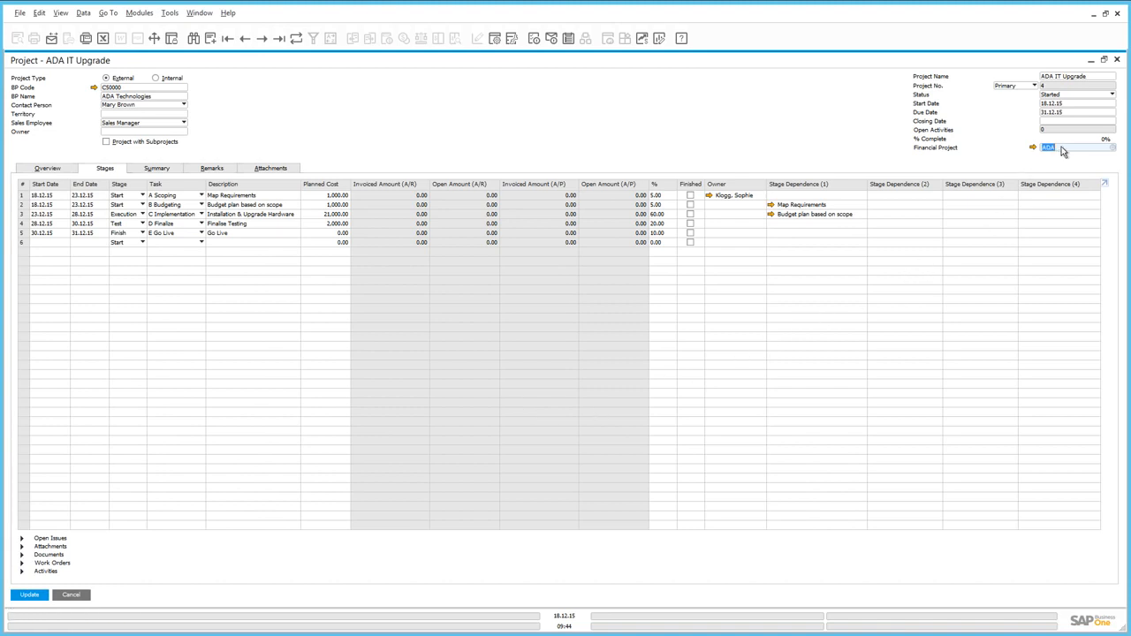
pyautogui.press('Return')
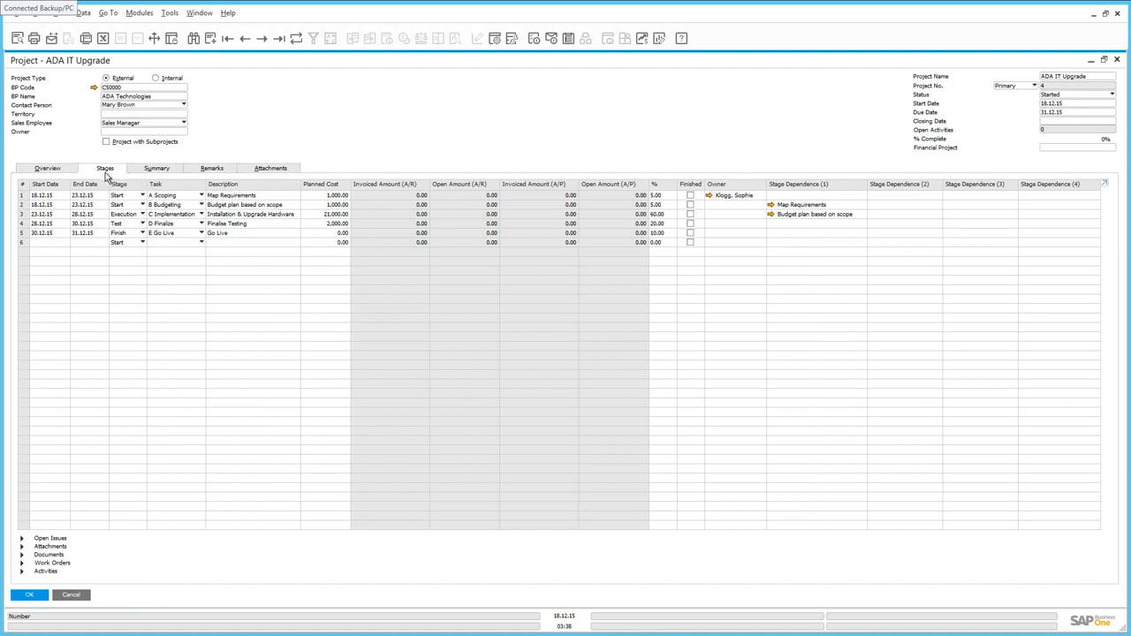
# - Review the stage type options and open issues for the Map Requirements stage, including the solution linked to the missing sign-off
pyautogui.click(142, 196)
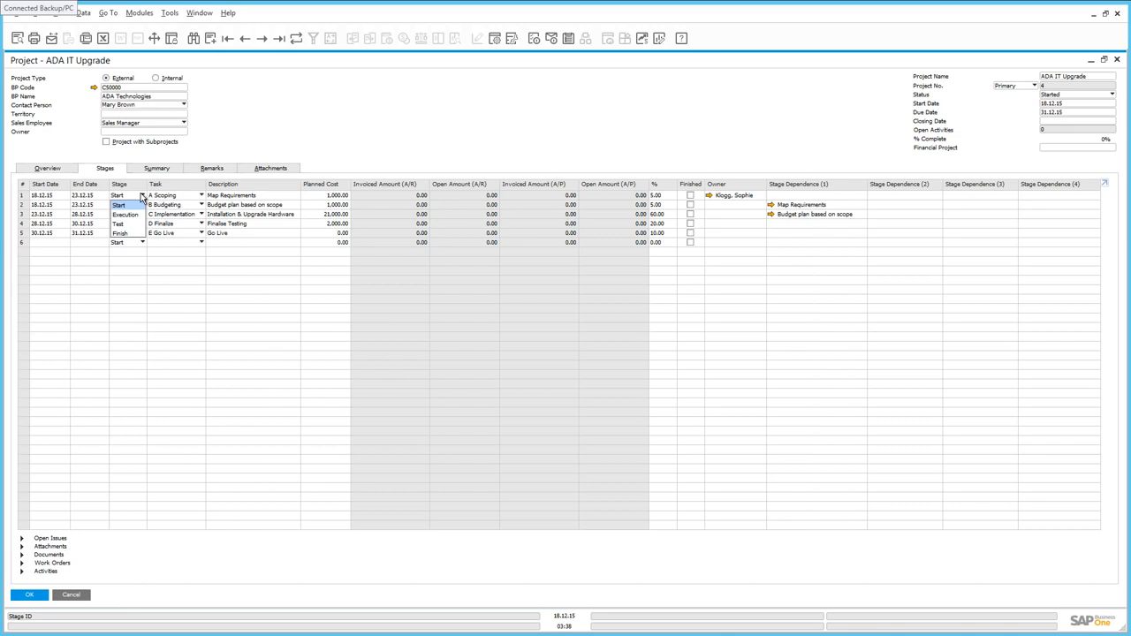
pyautogui.click(120, 192)
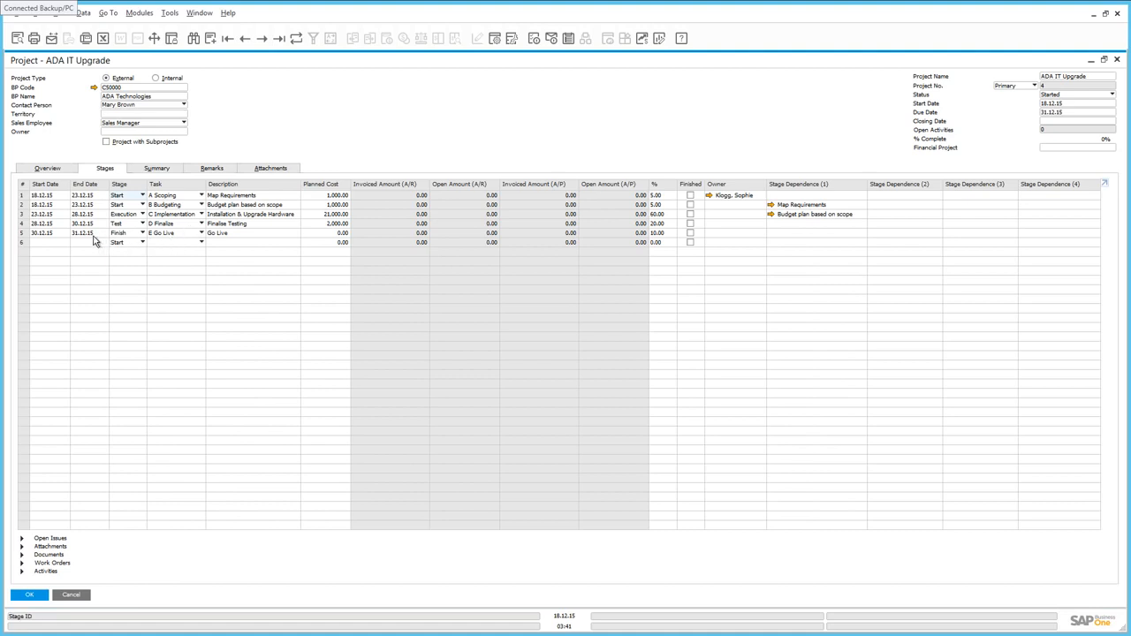
pyautogui.click(24, 196)
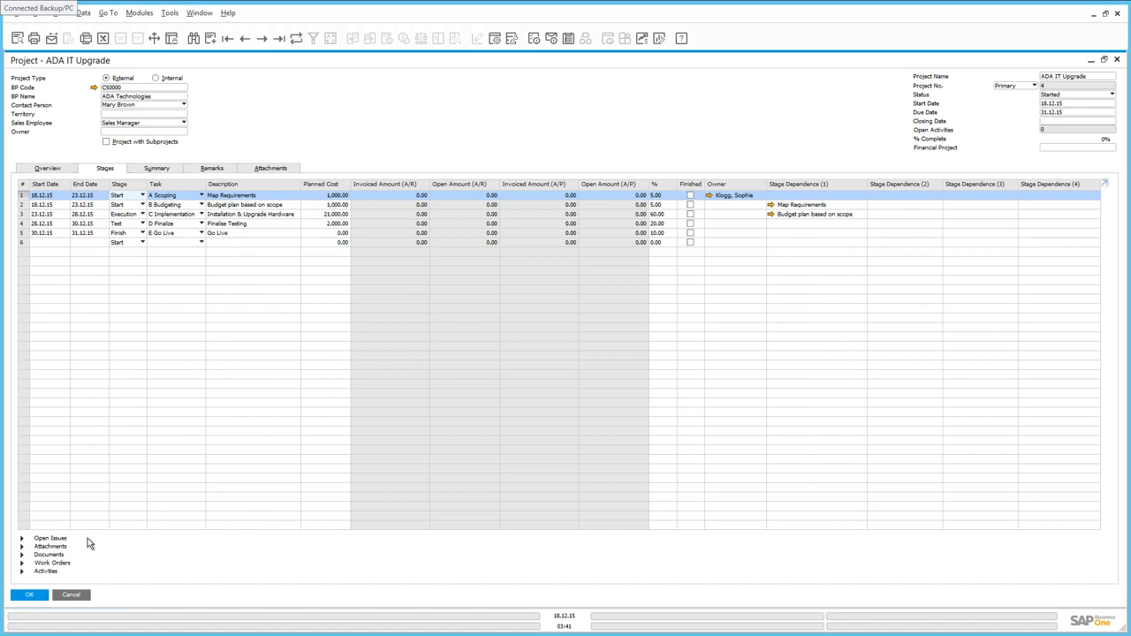
pyautogui.click(22, 538)
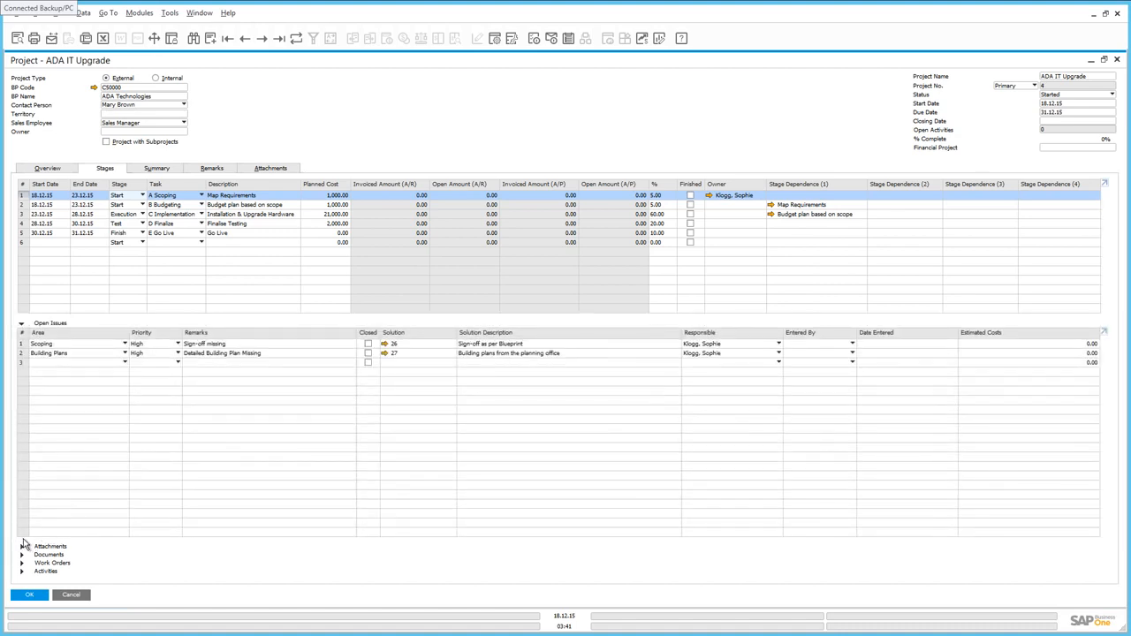
pyautogui.click(384, 347)
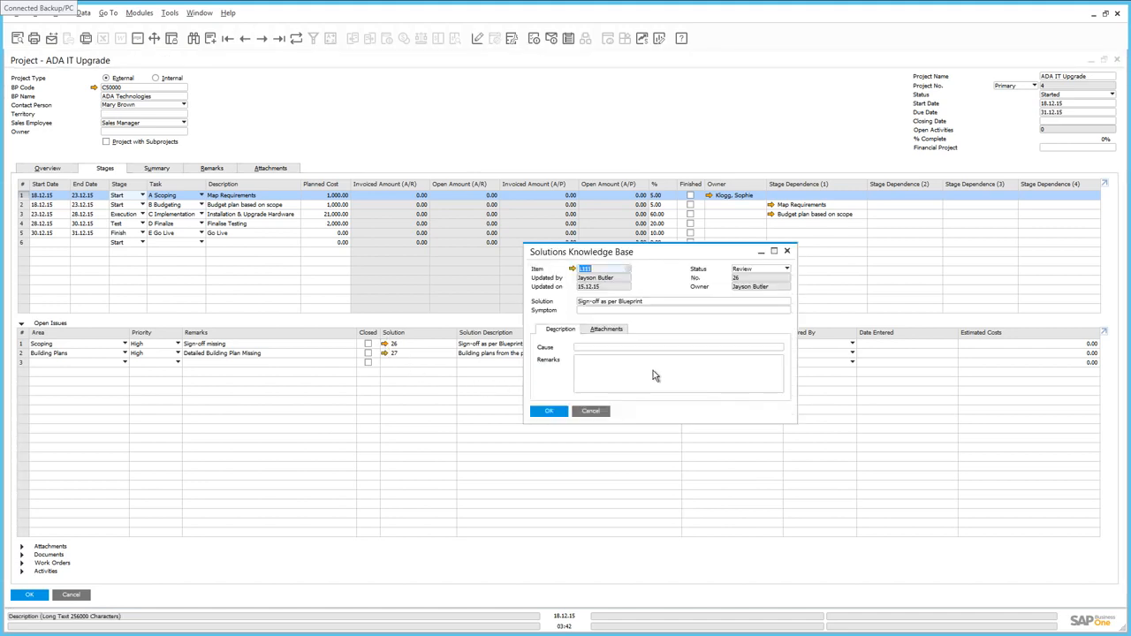
pyautogui.click(787, 253)
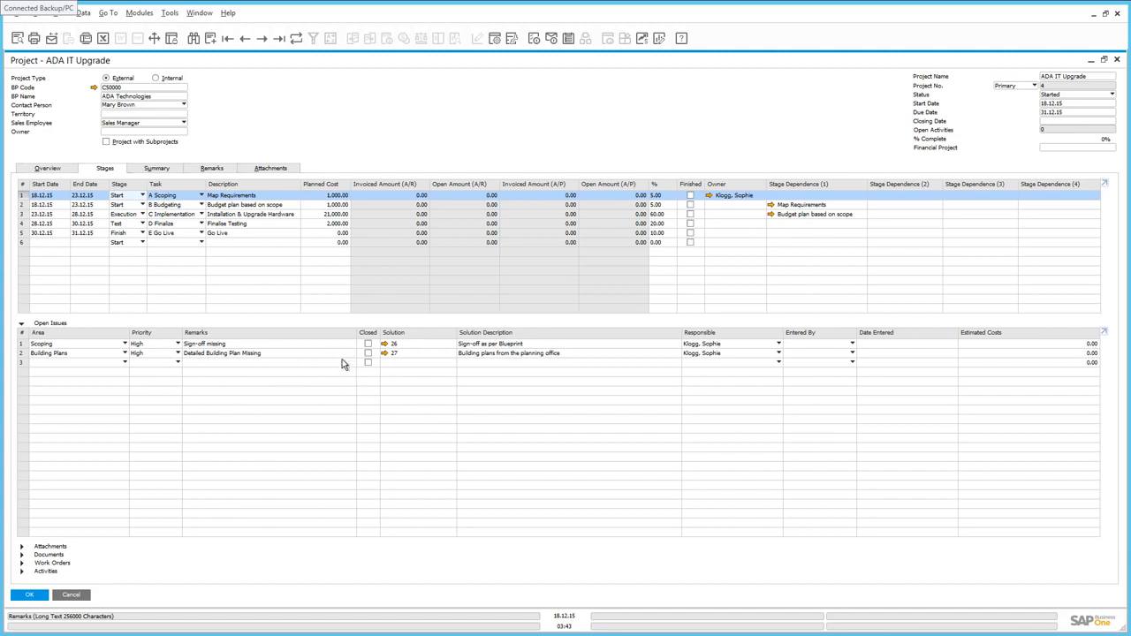
# - Attach the ADA Signoff document from the Desktop to the Map Requirements stage
pyautogui.click(34, 547)
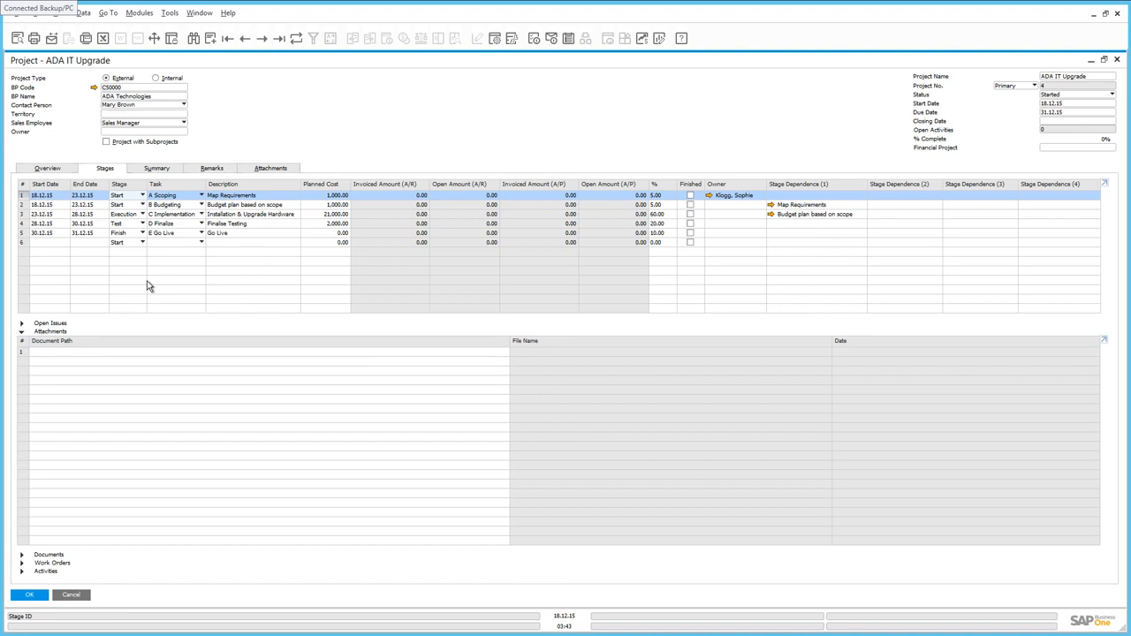
pyautogui.click(147, 356)
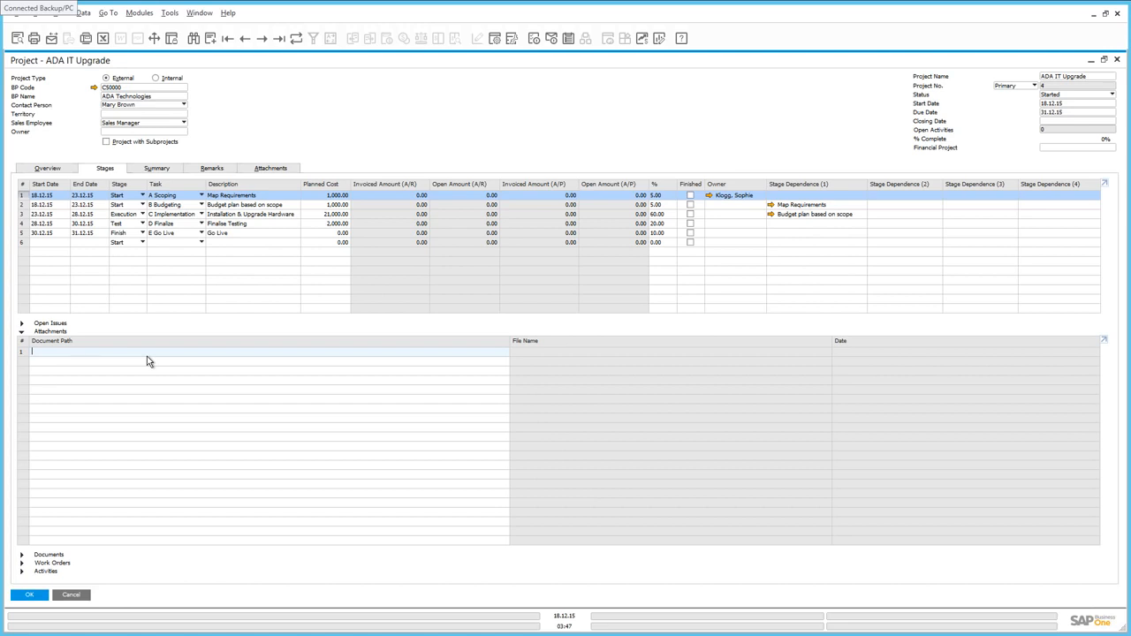
pyautogui.doubleClick(147, 356)
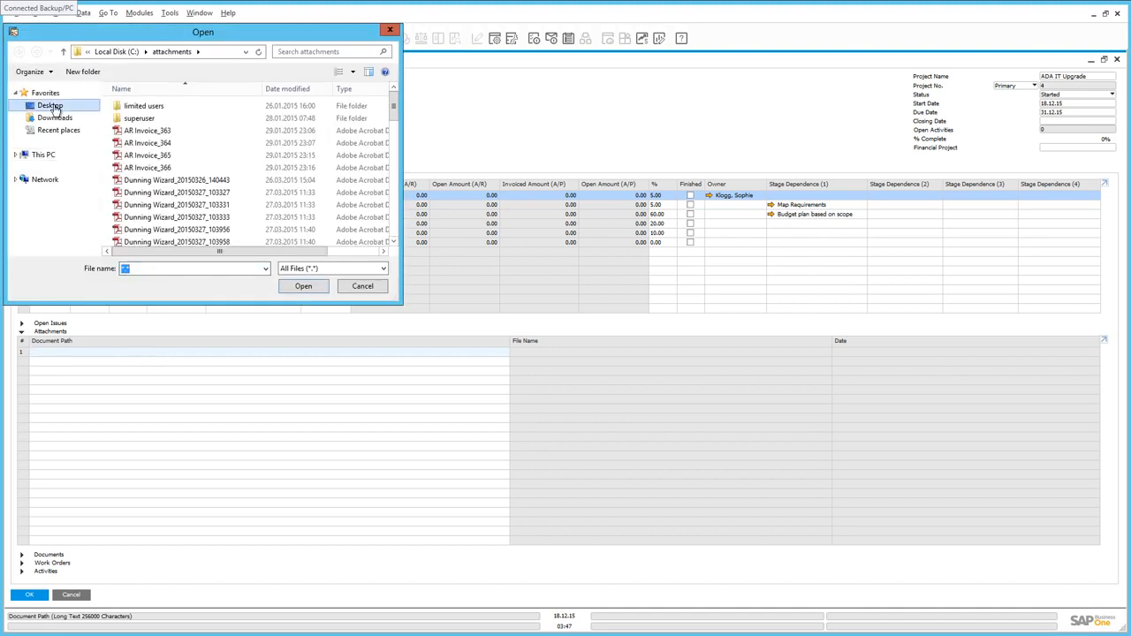
pyautogui.click(51, 106)
pyautogui.moveTo(397, 152); pyautogui.dragTo(385, 255)
pyautogui.scroll(-1, 384, 255)
pyautogui.click(150, 236)
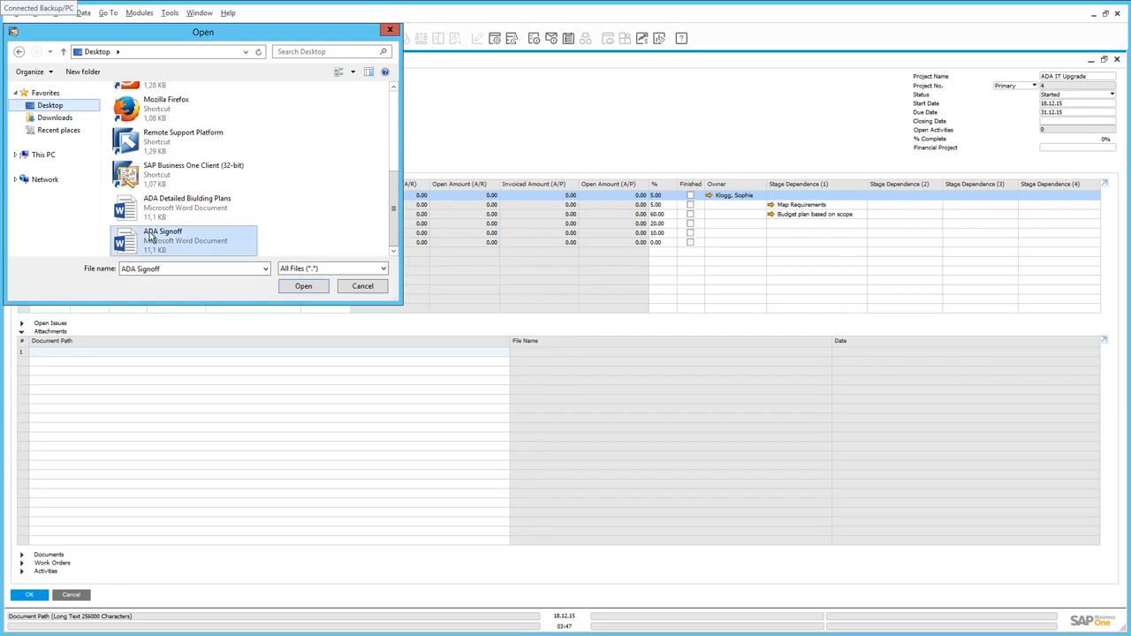
pyautogui.doubleClick(151, 237)
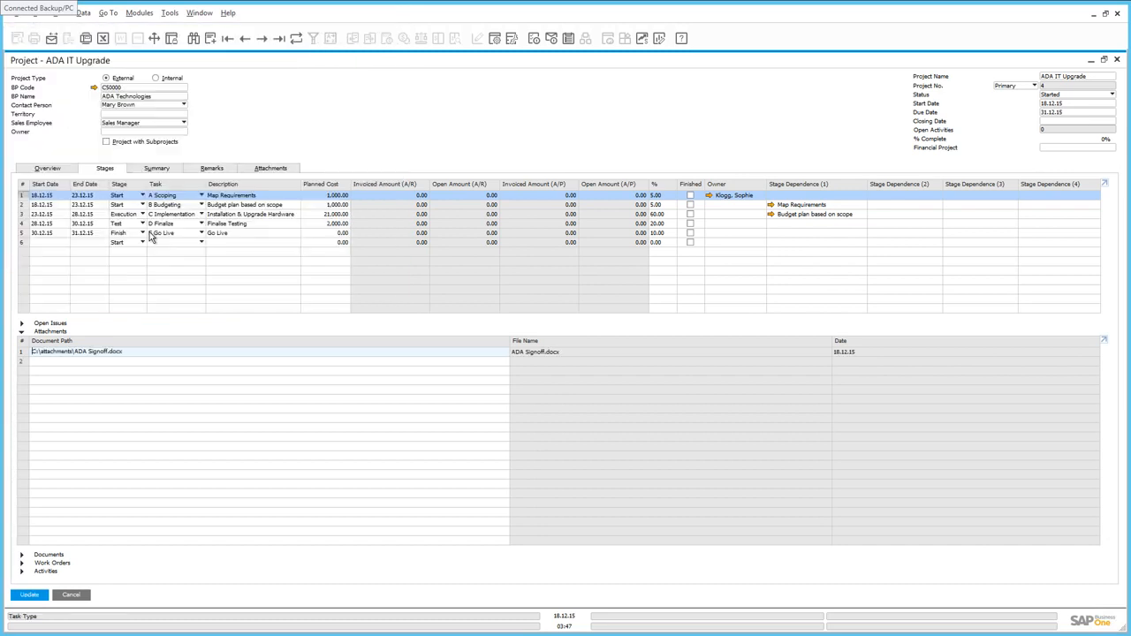
# - Attach the ADA Detailed Biulding Plans document from the Desktop to the same stage and save the project
pyautogui.doubleClick(113, 363)
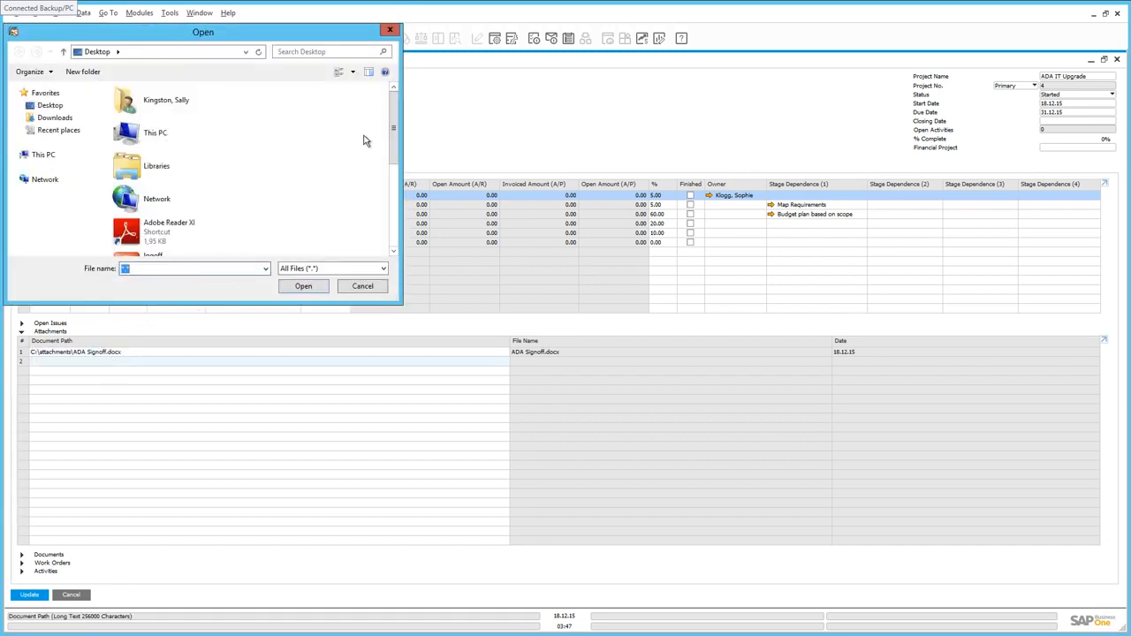
pyautogui.click(394, 241)
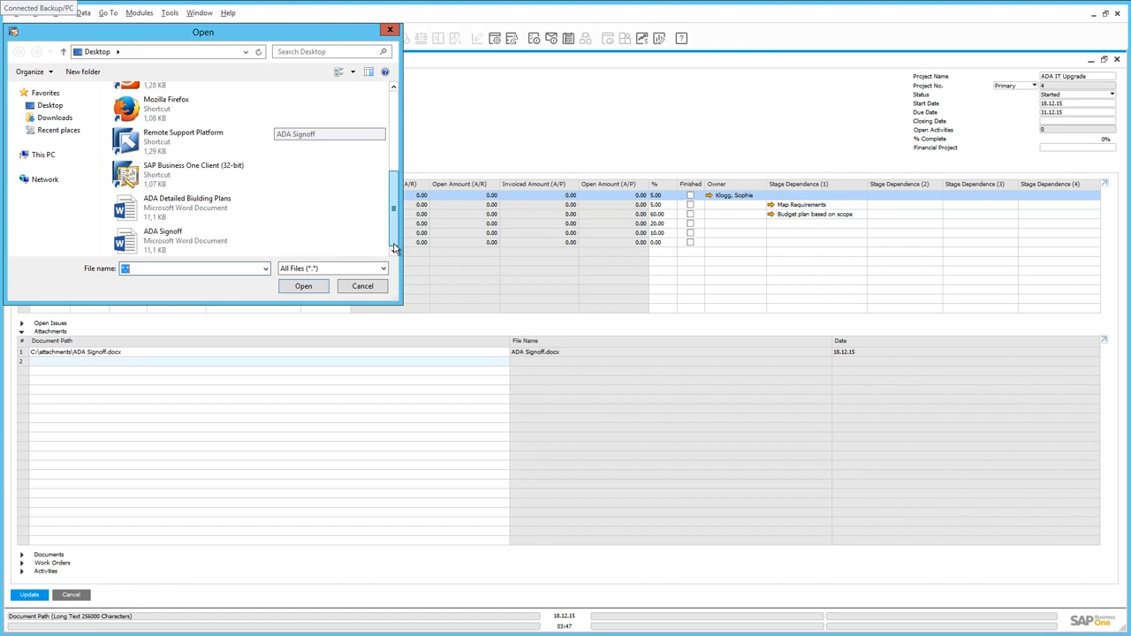
pyautogui.doubleClick(190, 207)
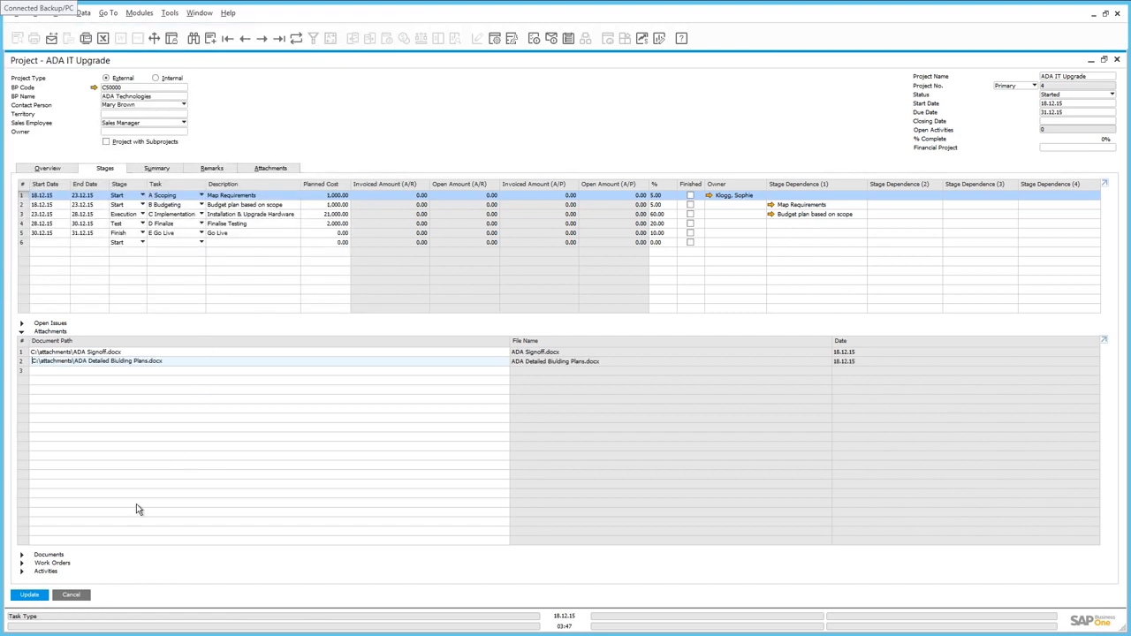
pyautogui.click(26, 593)
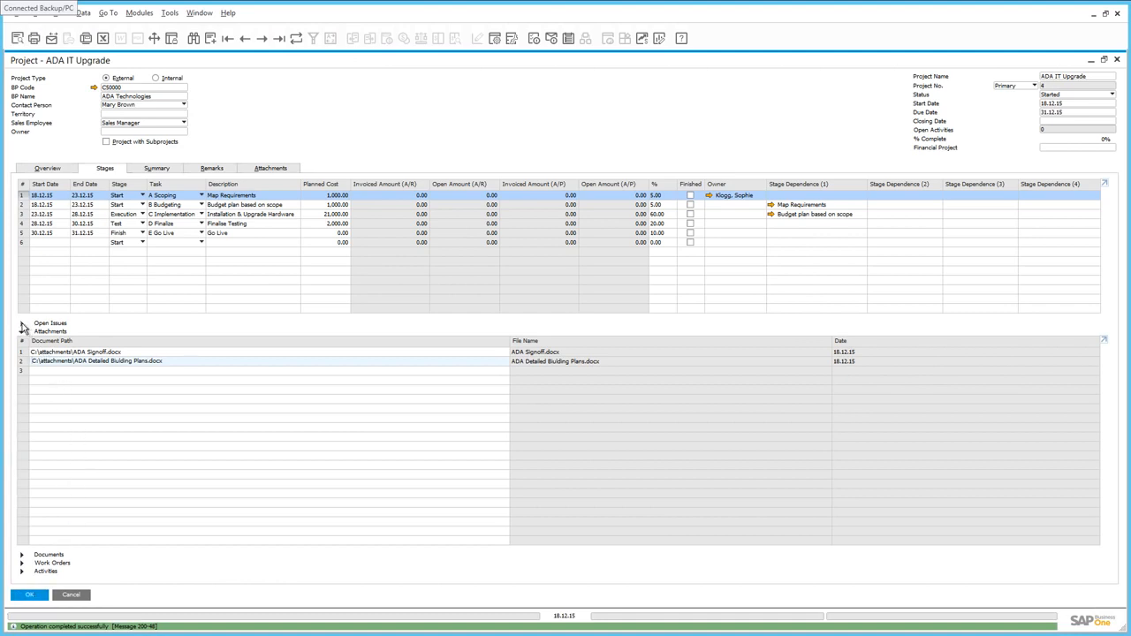
# - Mark the Scoping and Building Plans open issues of the Map Requirements stage as closed and save the project
pyautogui.click(23, 325)
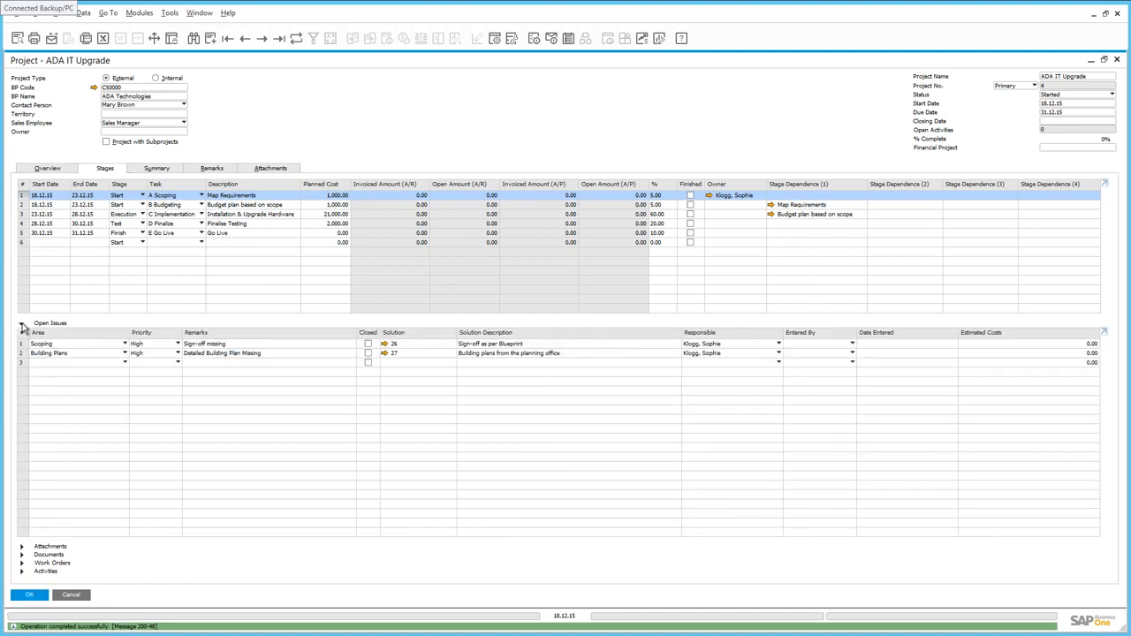
pyautogui.click(367, 344)
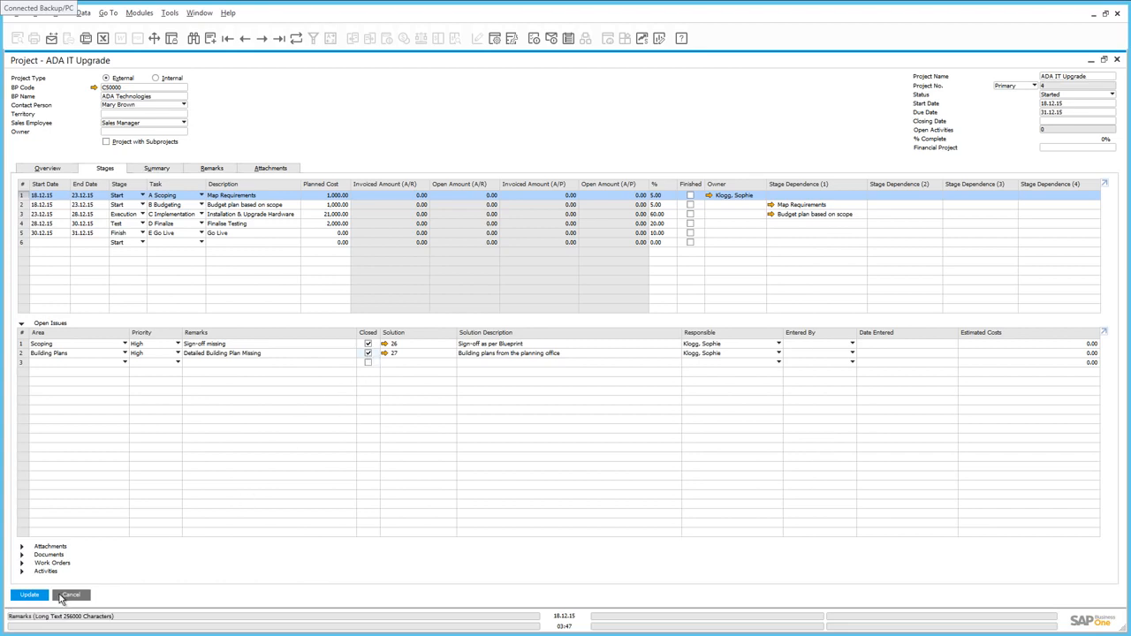
pyautogui.click(30, 595)
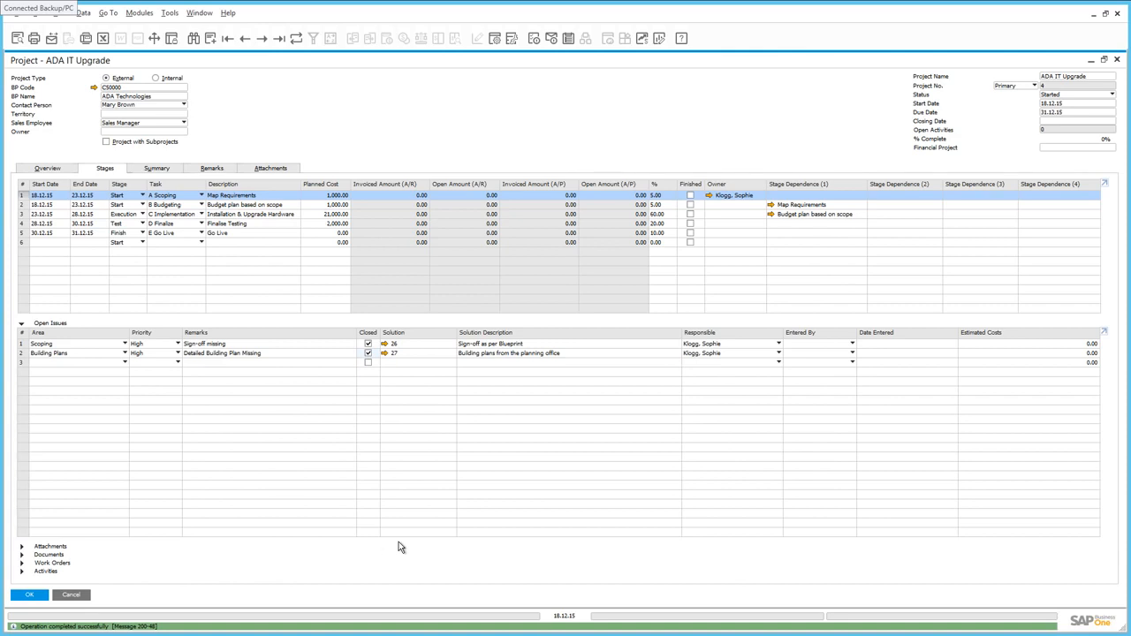
# - Mark the Map Requirements and budget plan stages as finished, updating the project after each
pyautogui.click(690, 195)
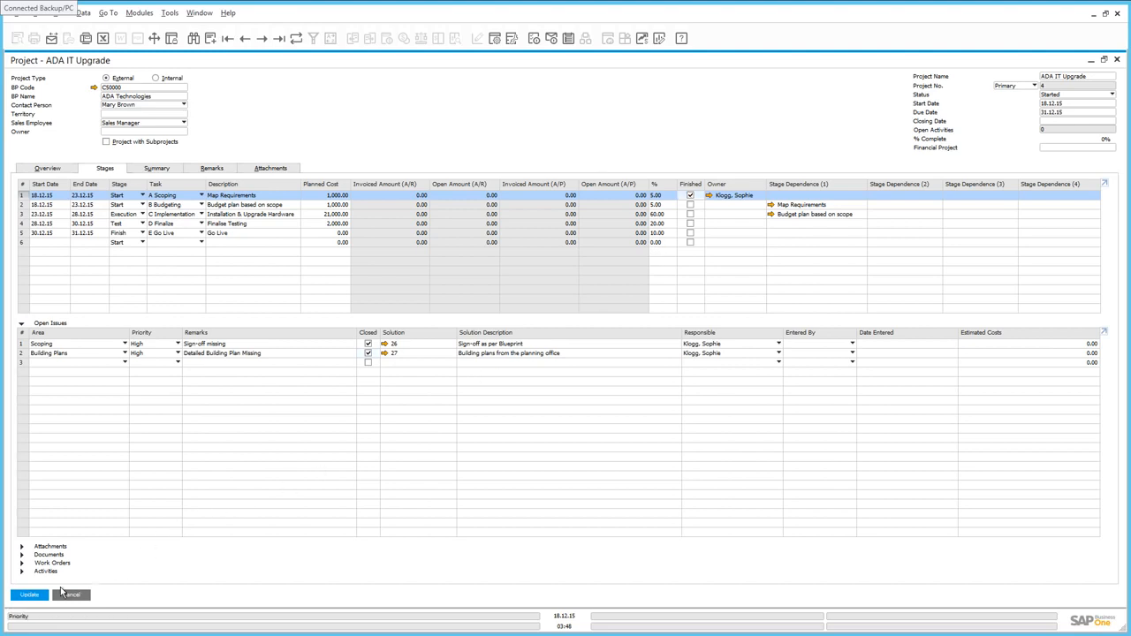
pyautogui.click(31, 595)
pyautogui.click(691, 205)
pyautogui.click(27, 596)
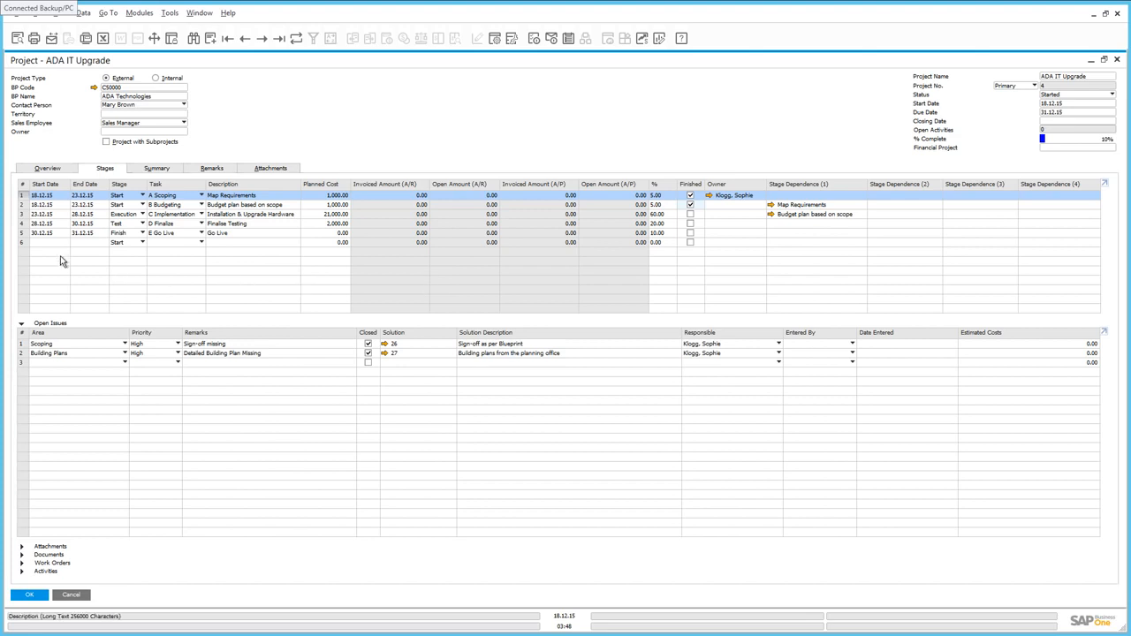
# - Assign the second employee in the list as owner of the Installation & Upgrade Hardware stage and save the project
pyautogui.click(21, 214)
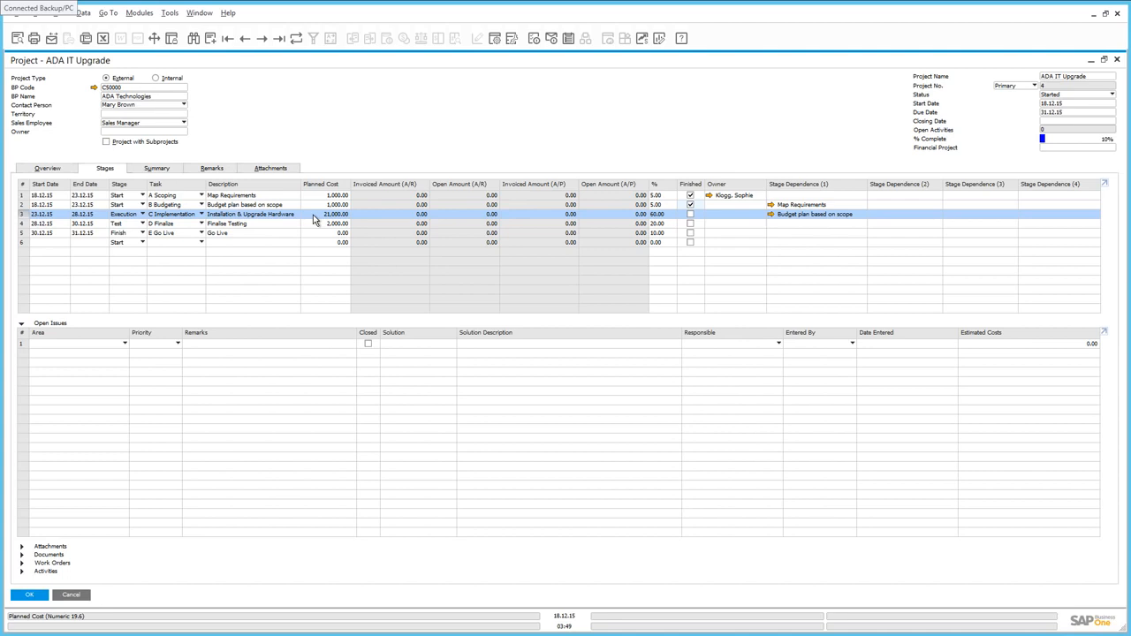
pyautogui.click(752, 217)
pyautogui.click(761, 217)
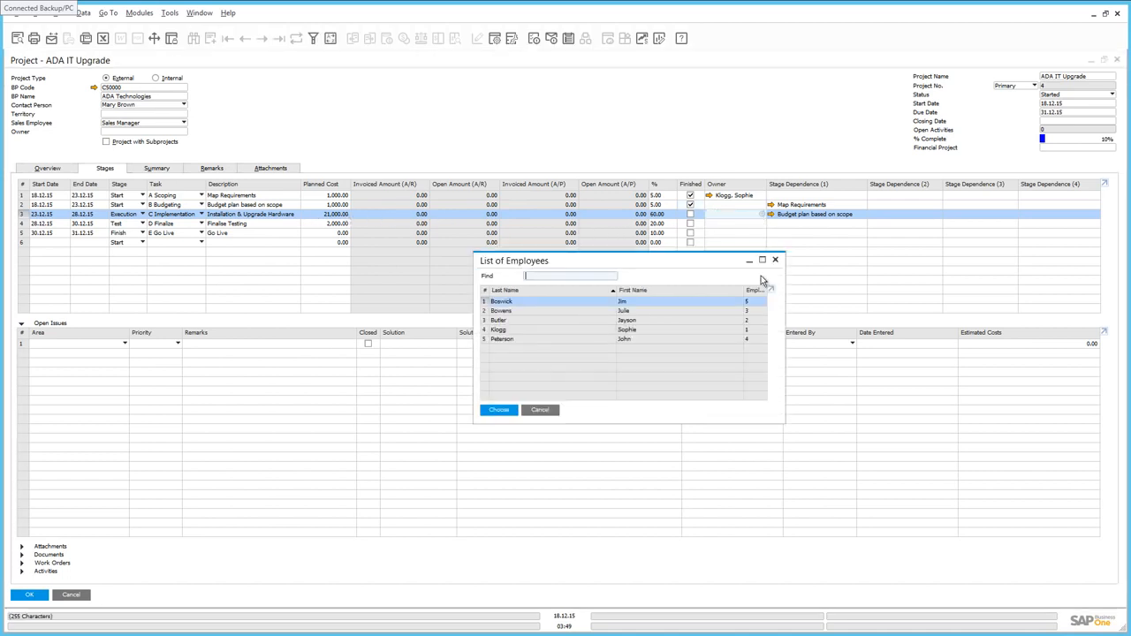
pyautogui.doubleClick(504, 311)
pyautogui.click(42, 596)
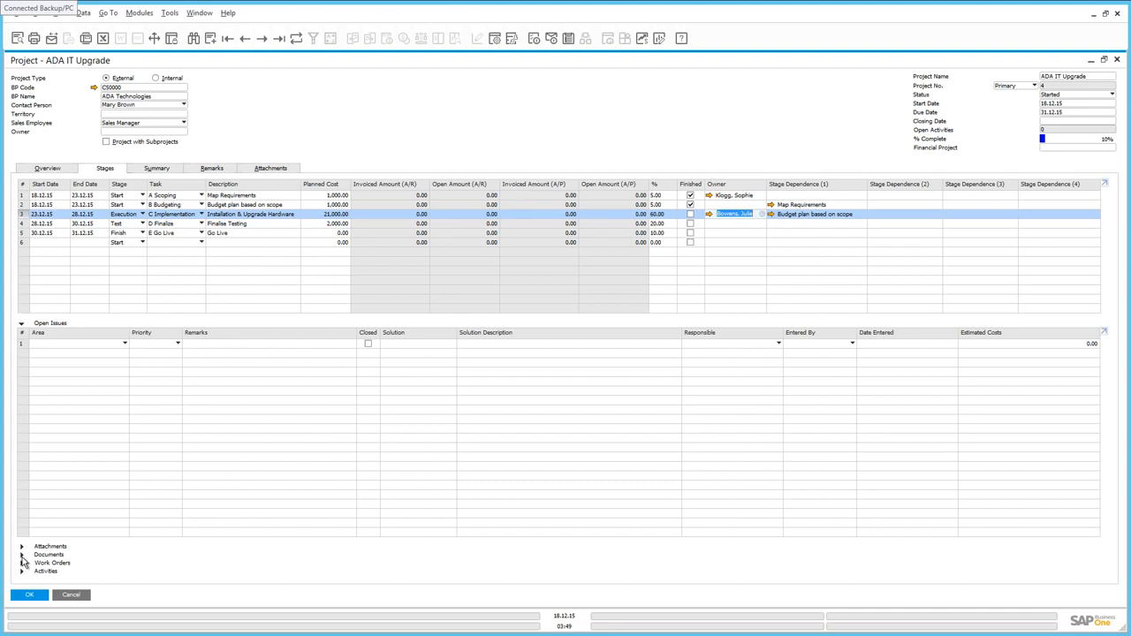
# - Link the ADA Technologies delivery remarked Timesheet 24 to the Installation & Upgrade Hardware stage's documents and review its details
pyautogui.click(22, 556)
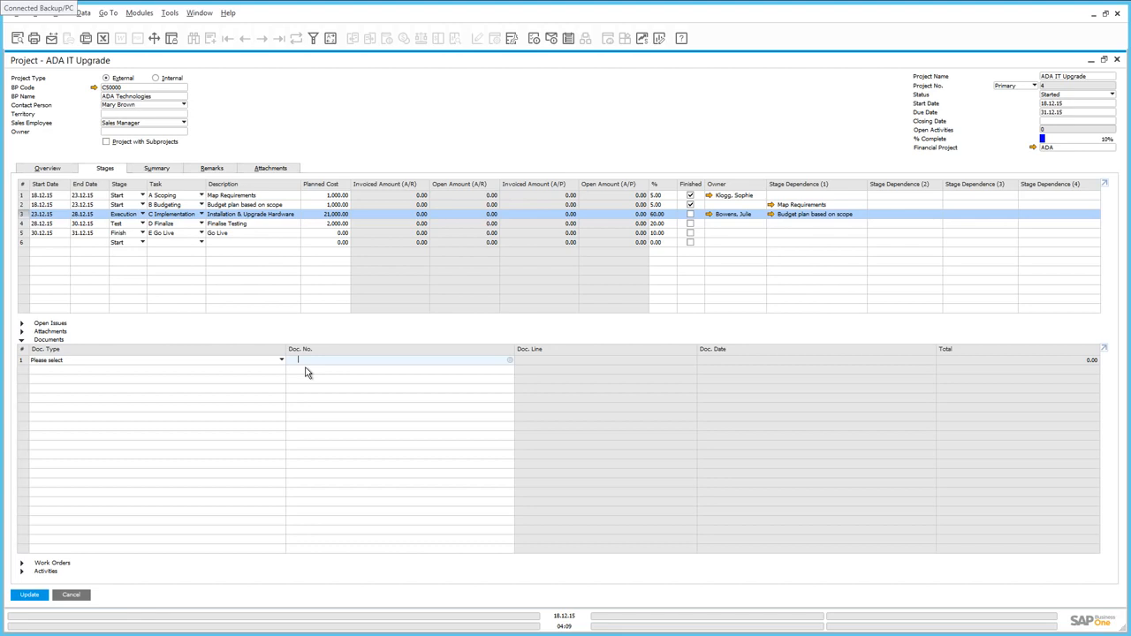
pyautogui.click(137, 362)
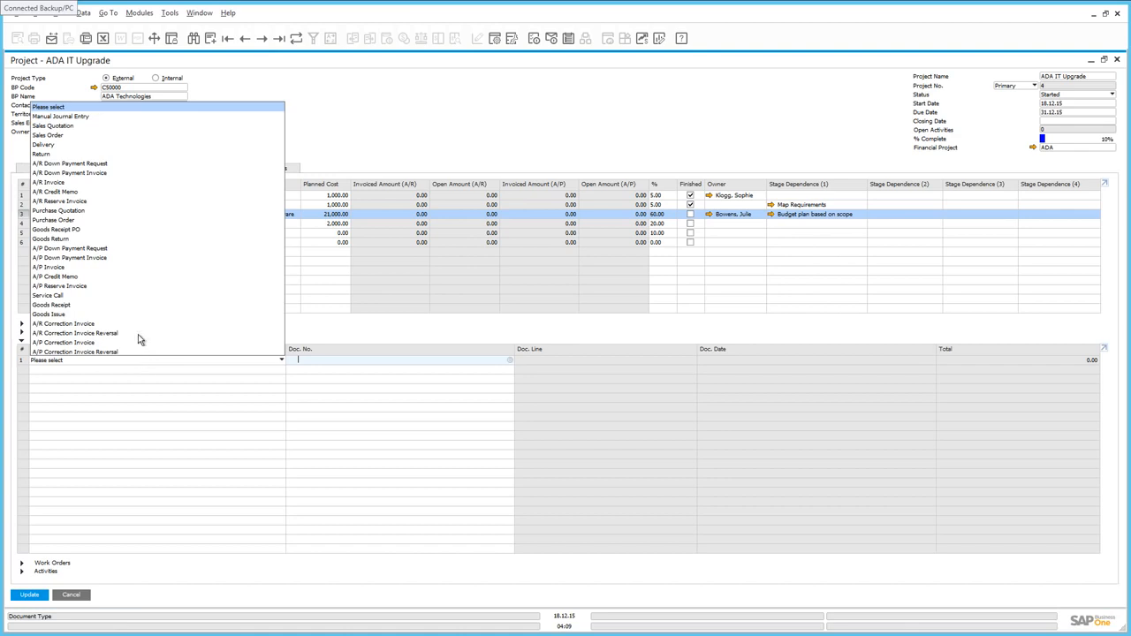
pyautogui.click(46, 144)
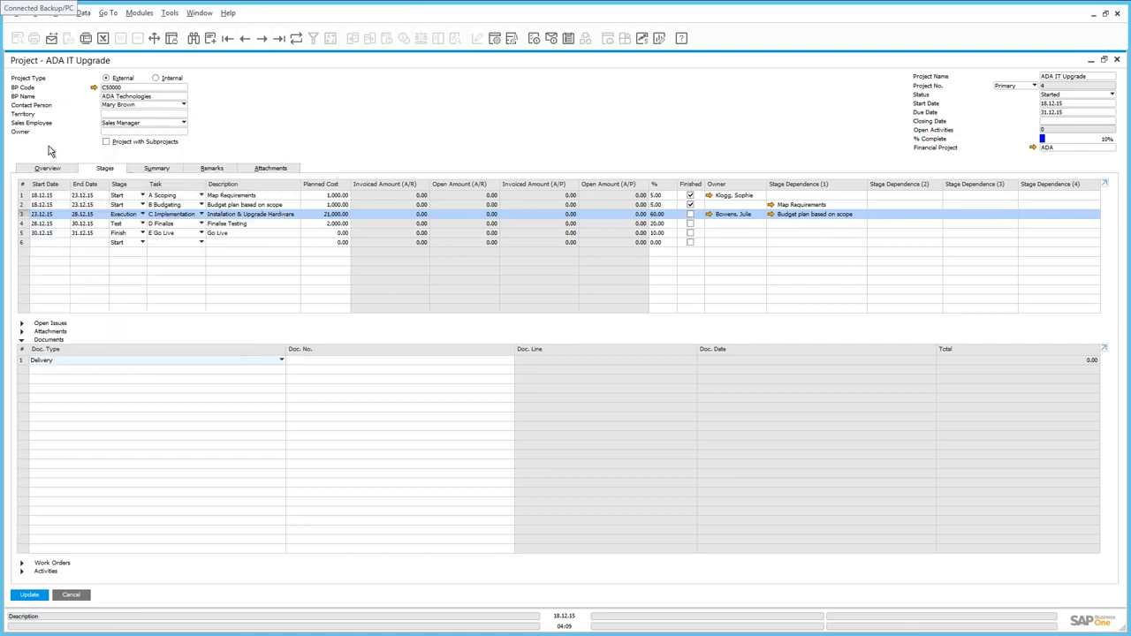
pyautogui.click(306, 360)
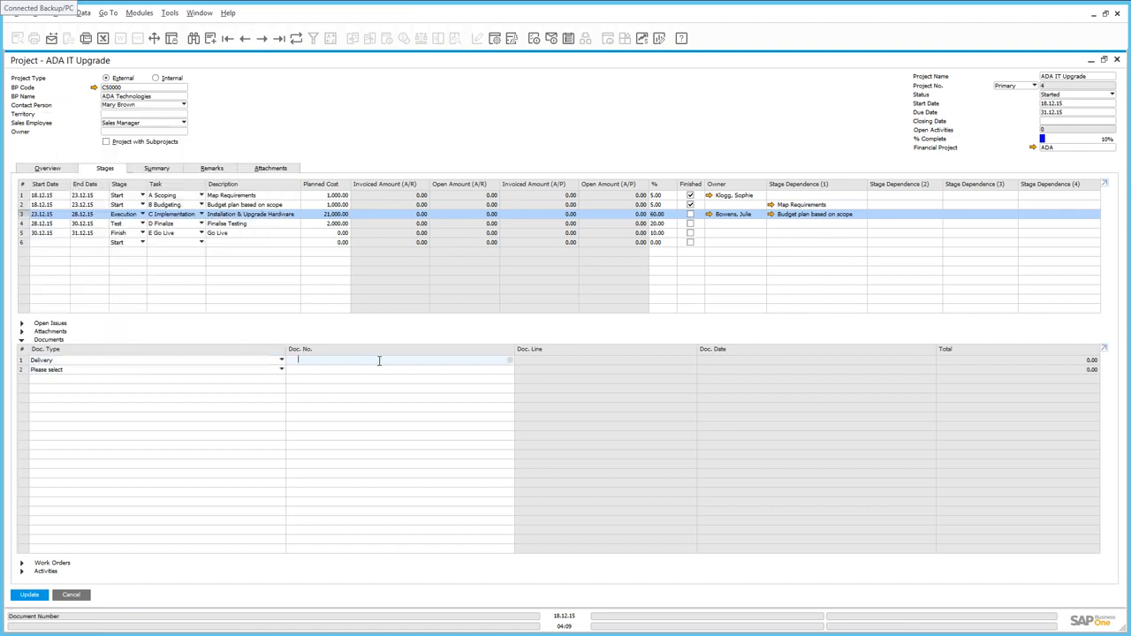
pyautogui.click(510, 361)
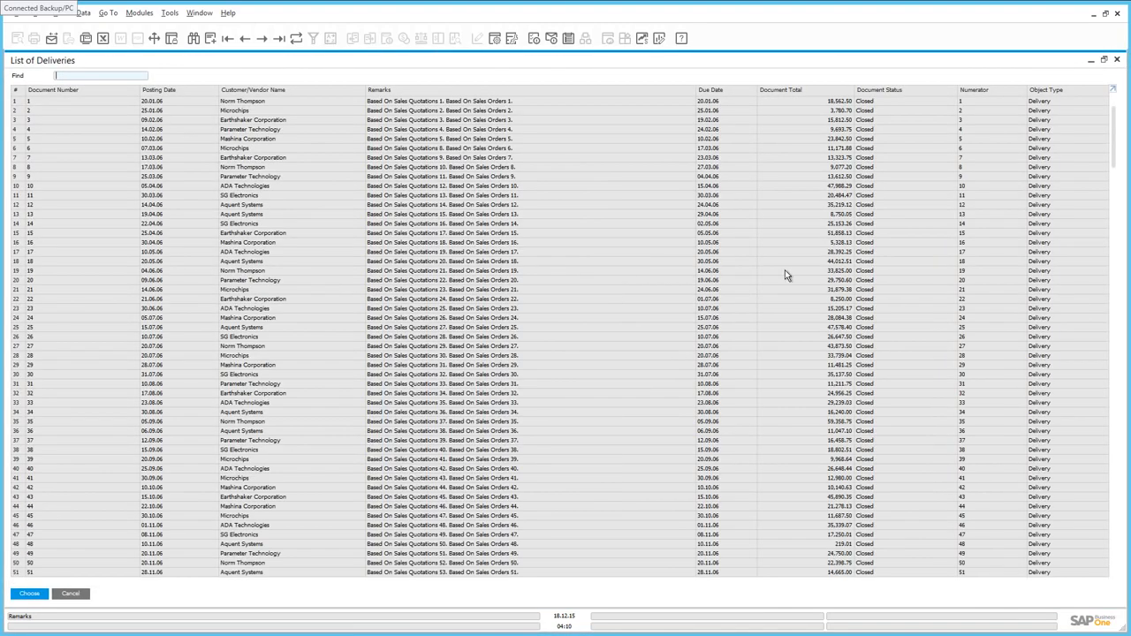
pyautogui.moveTo(1113, 124); pyautogui.dragTo(1114, 495)
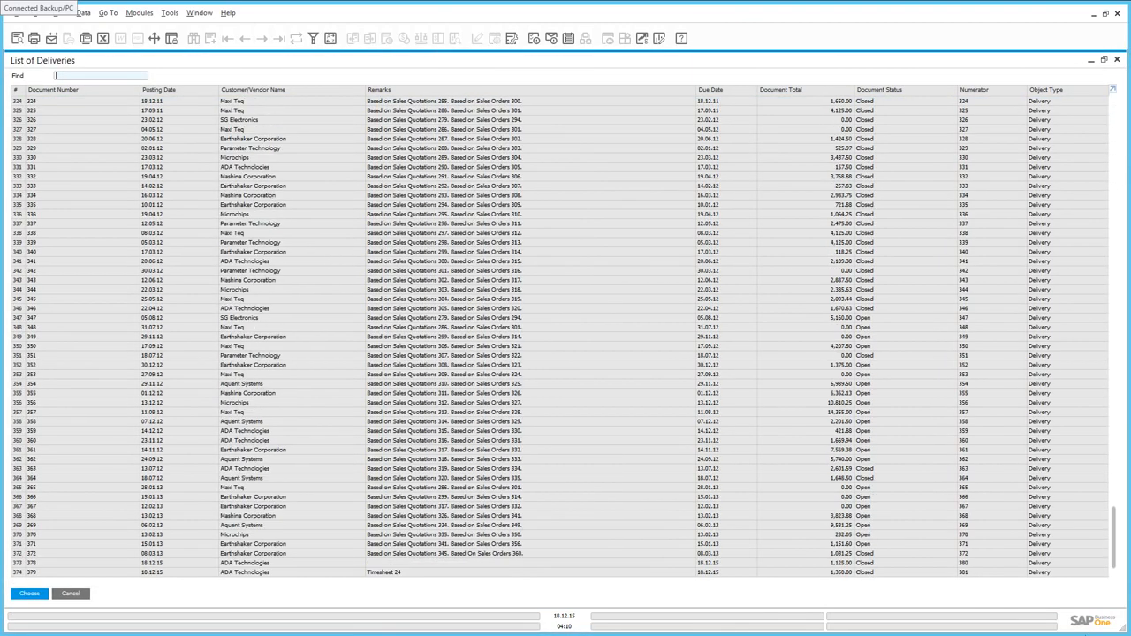
pyautogui.doubleClick(407, 573)
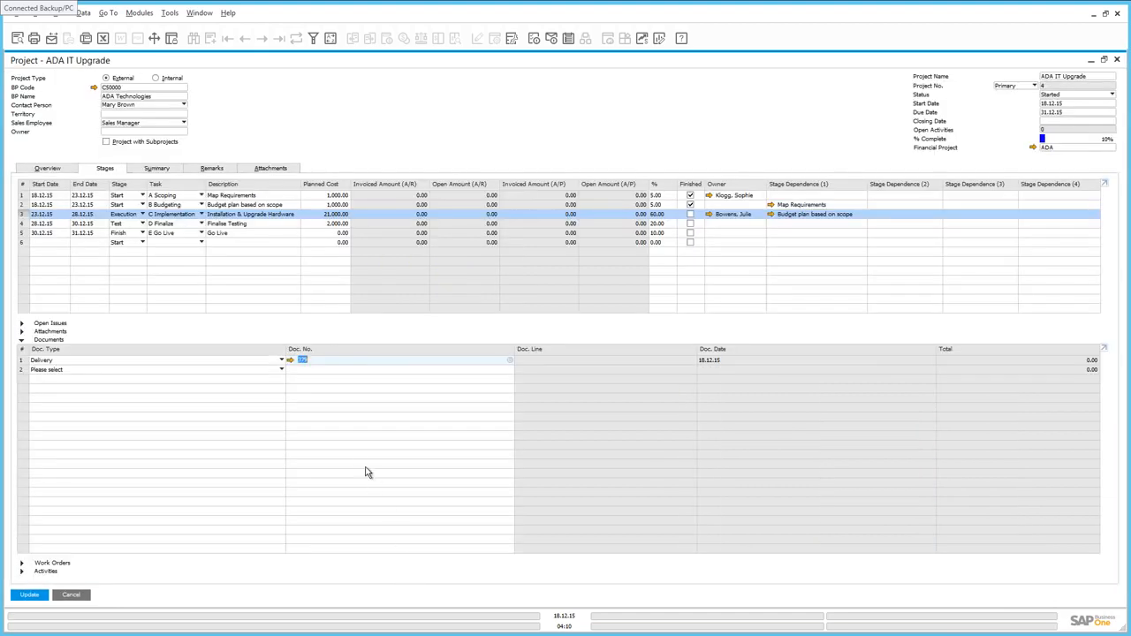
pyautogui.click(290, 361)
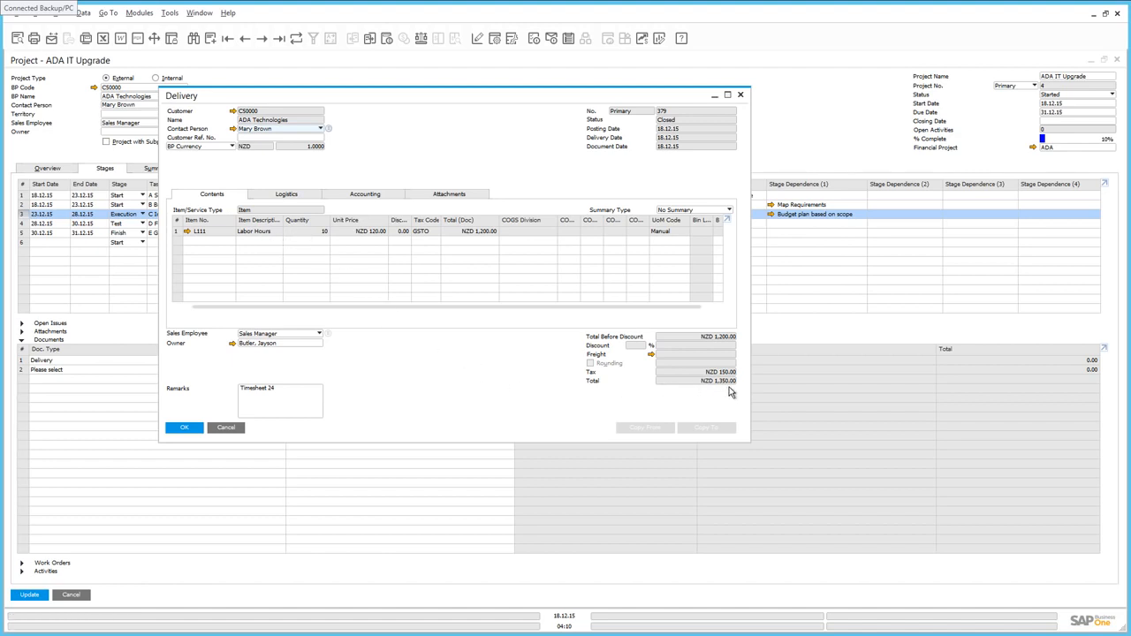
pyautogui.click(184, 429)
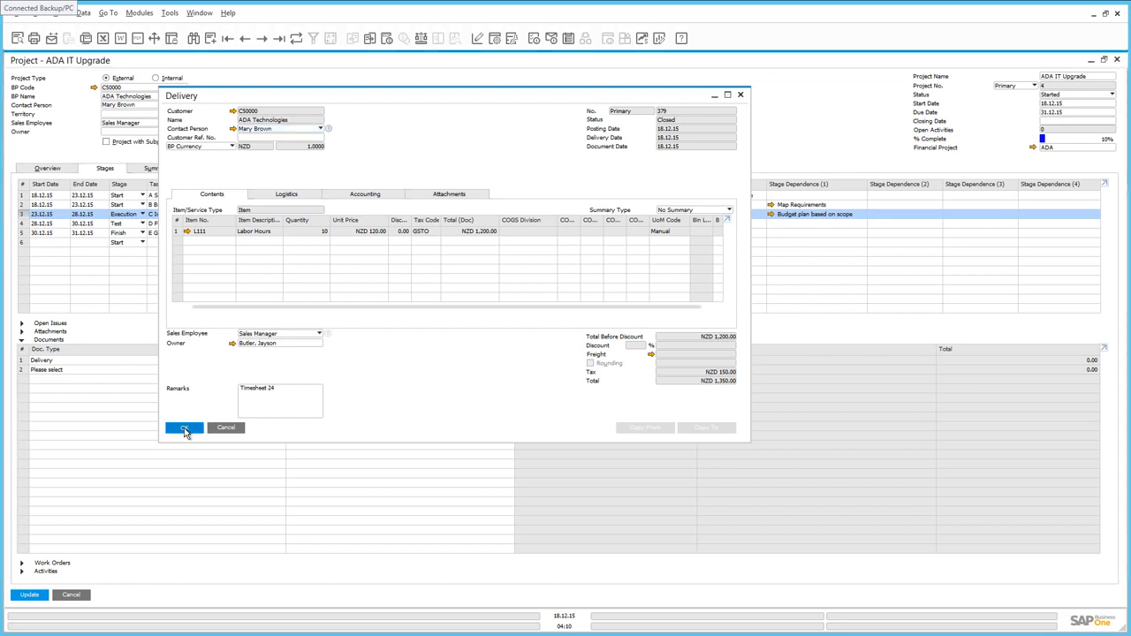
# - Link the ADA Technologies A/R invoice totalling 7,347.66 to the same stage, review its contents and update the project
pyautogui.click(106, 373)
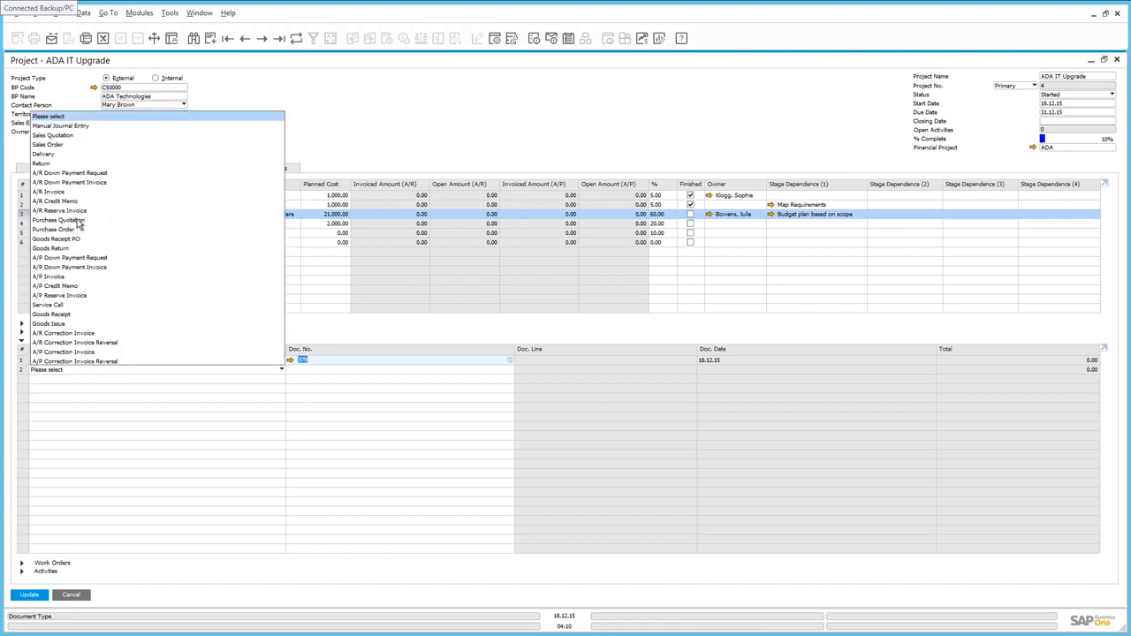
pyautogui.click(74, 191)
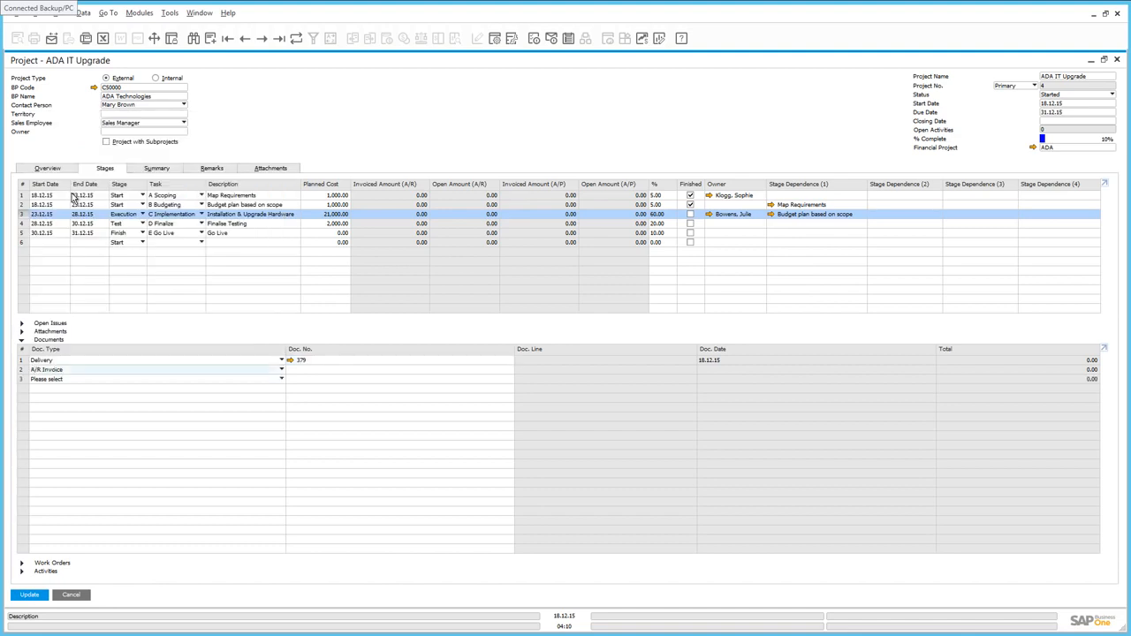
pyautogui.click(507, 371)
pyautogui.moveTo(781, 304); pyautogui.dragTo(785, 432)
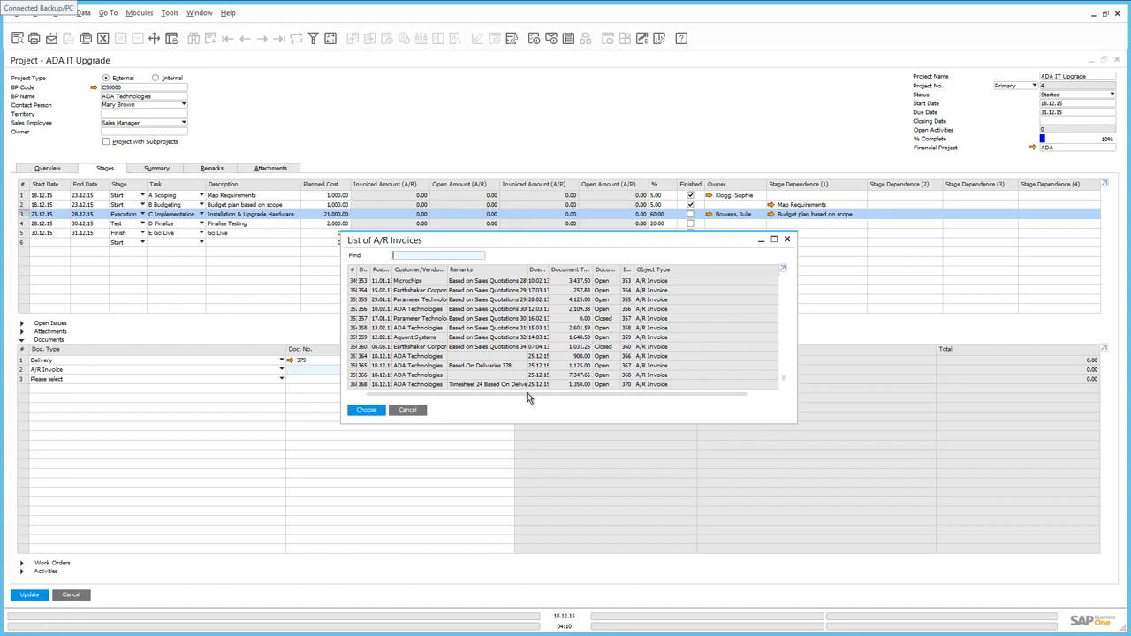
pyautogui.doubleClick(398, 376)
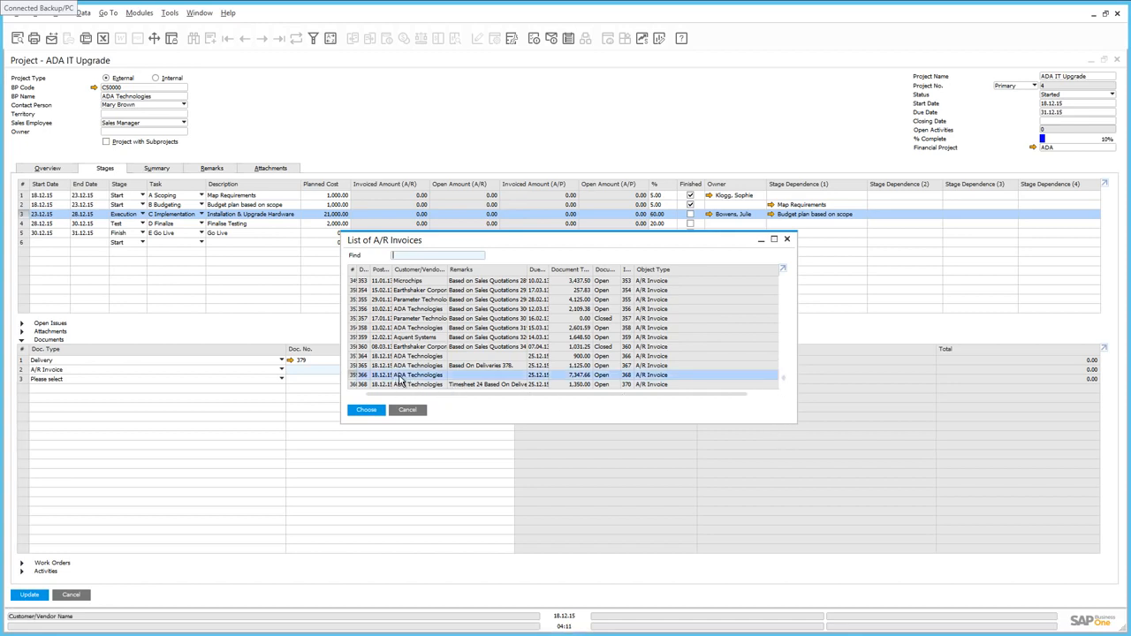
pyautogui.click(292, 368)
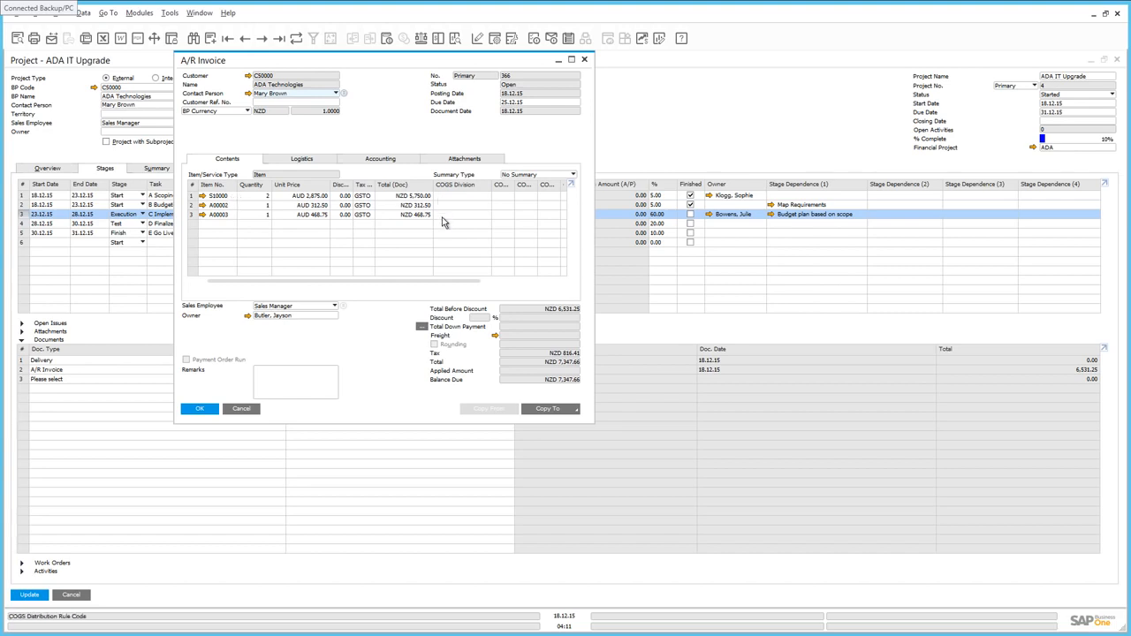
pyautogui.click(200, 410)
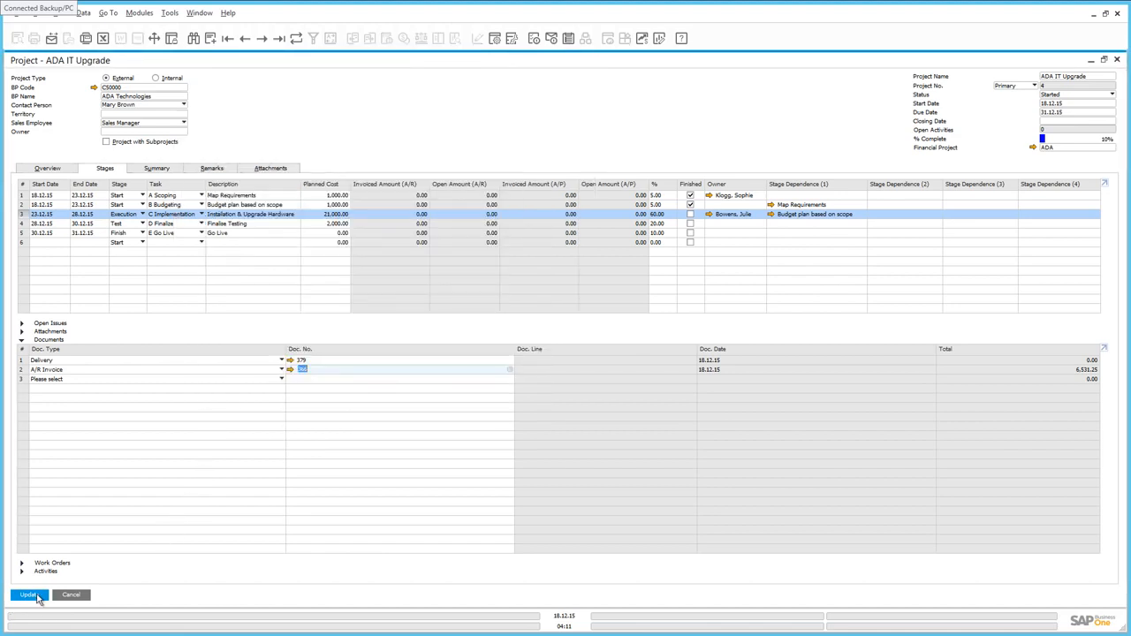
pyautogui.click(30, 595)
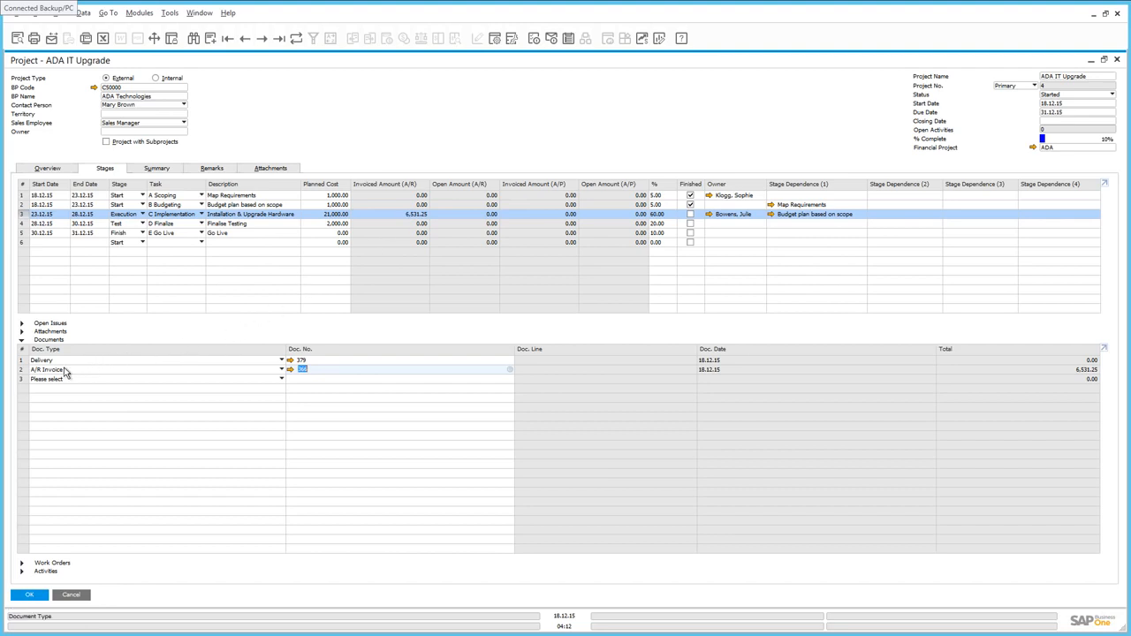
# - Create a new activity of type Meeting for the Installation & Upgrade Hardware stage
pyautogui.click(49, 340)
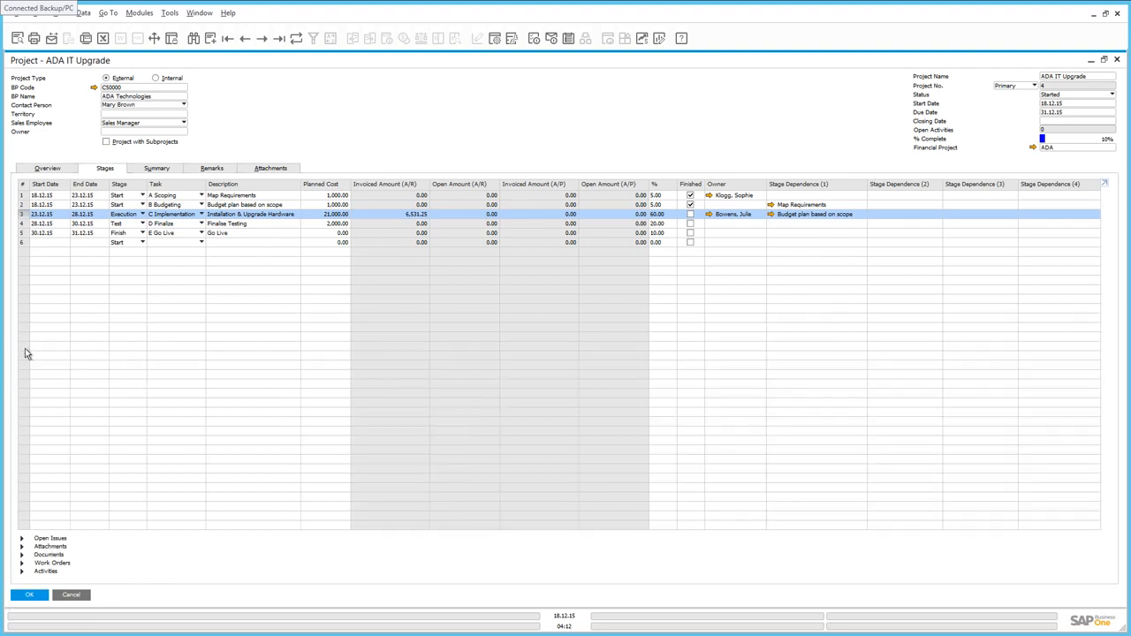
pyautogui.click(23, 572)
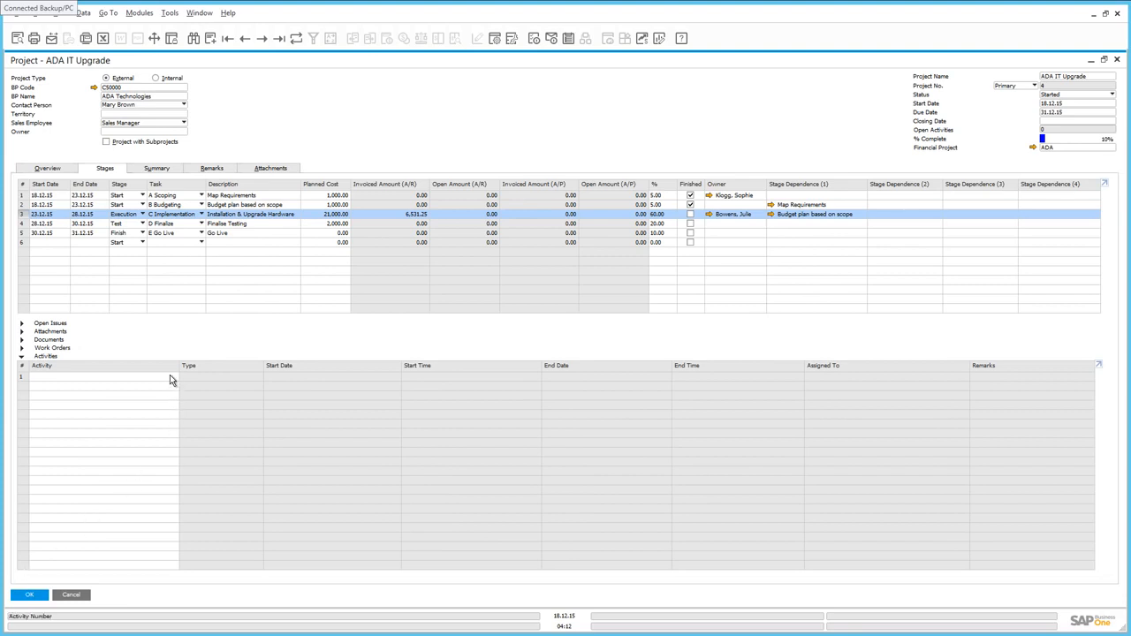
pyautogui.click(171, 376)
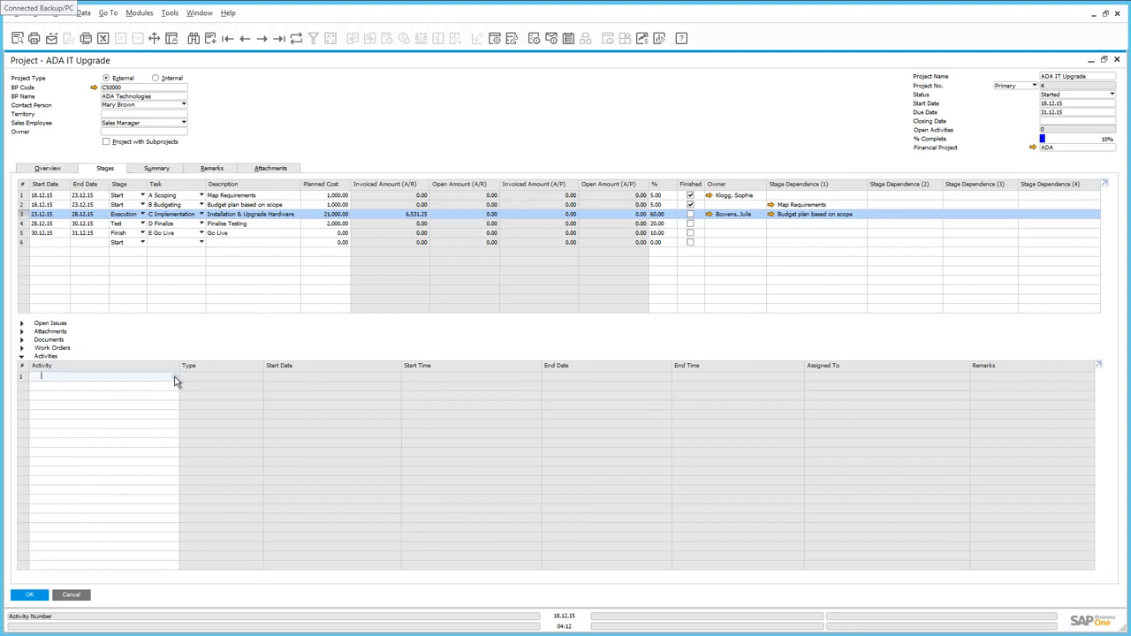
pyautogui.click(175, 380)
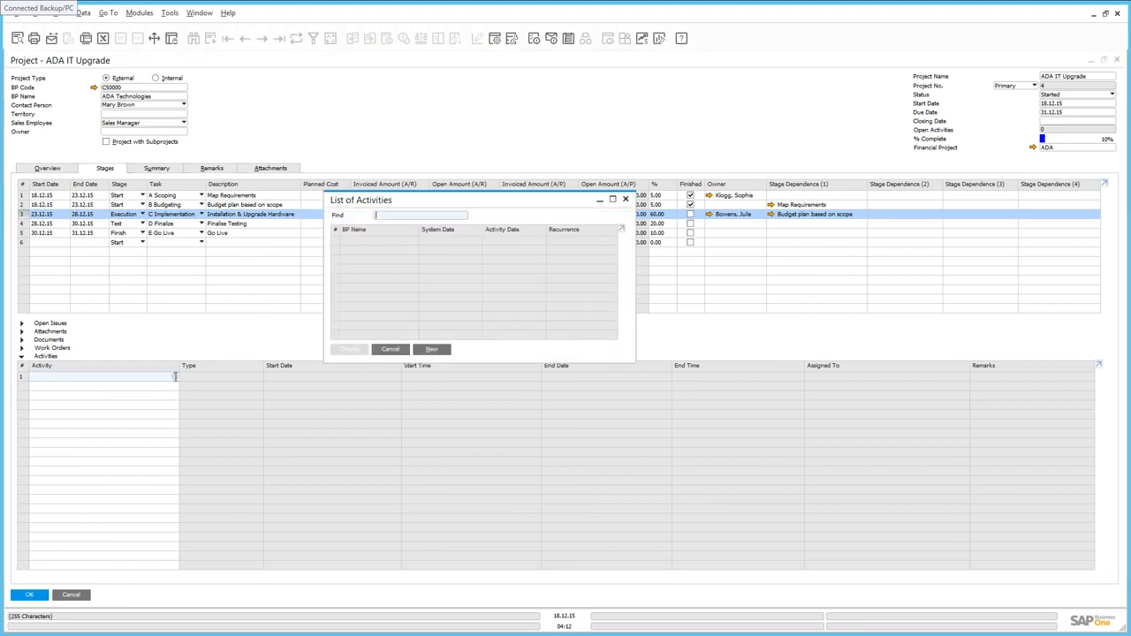
pyautogui.click(431, 350)
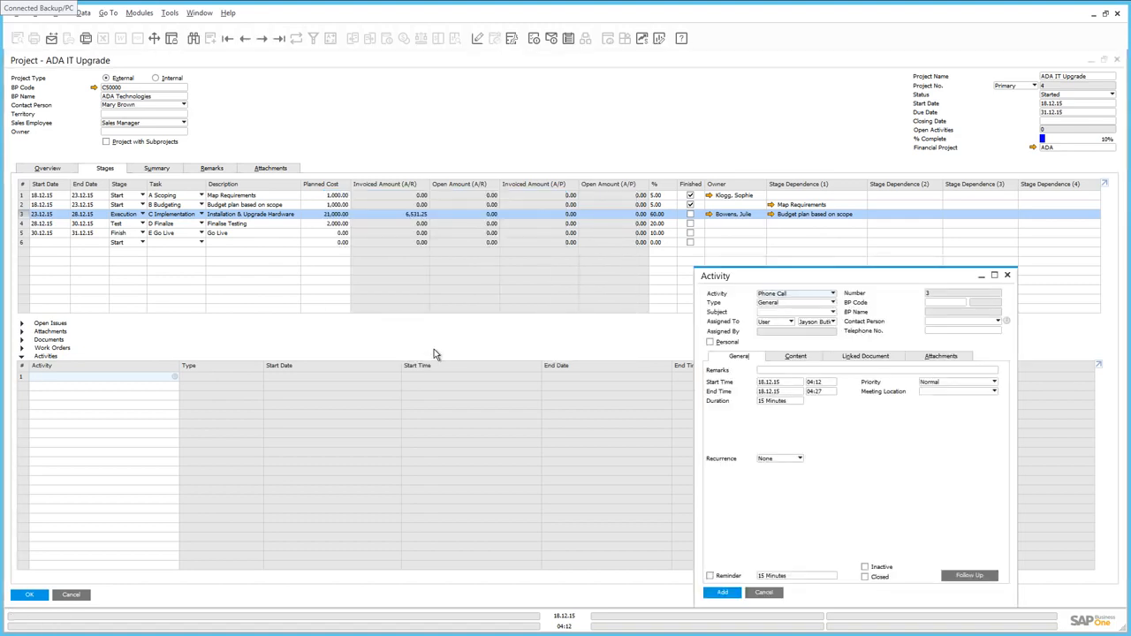
pyautogui.click(789, 298)
pyautogui.click(776, 314)
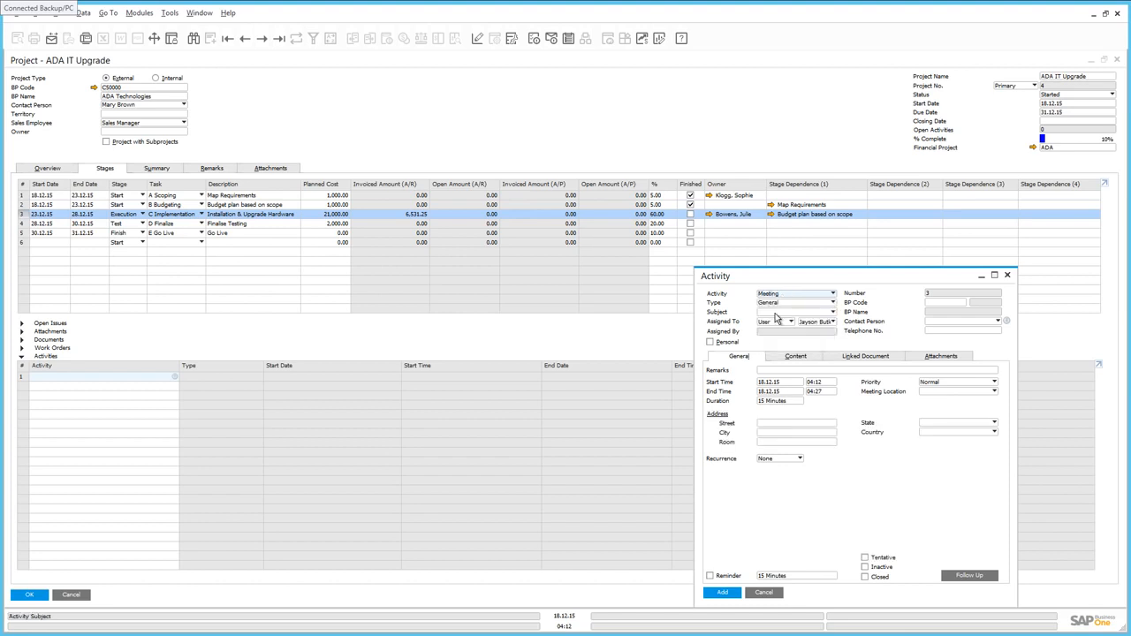
# - Set ADA Technologies as the meeting's business partner and enter the remarks Project Review Meeting
pyautogui.click(951, 303)
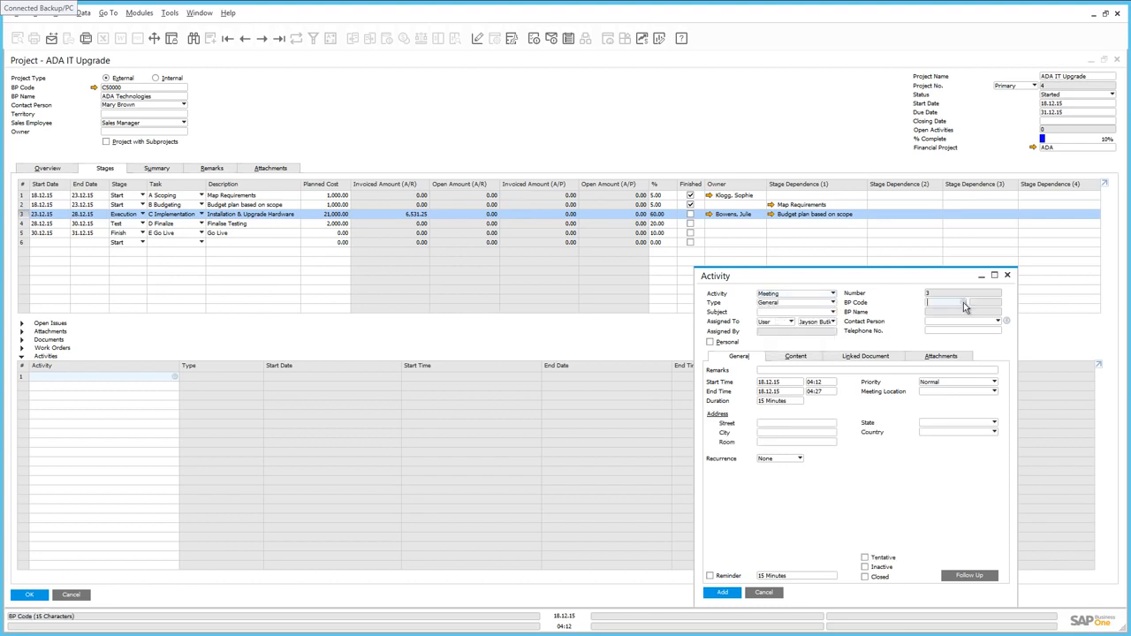
pyautogui.click(964, 303)
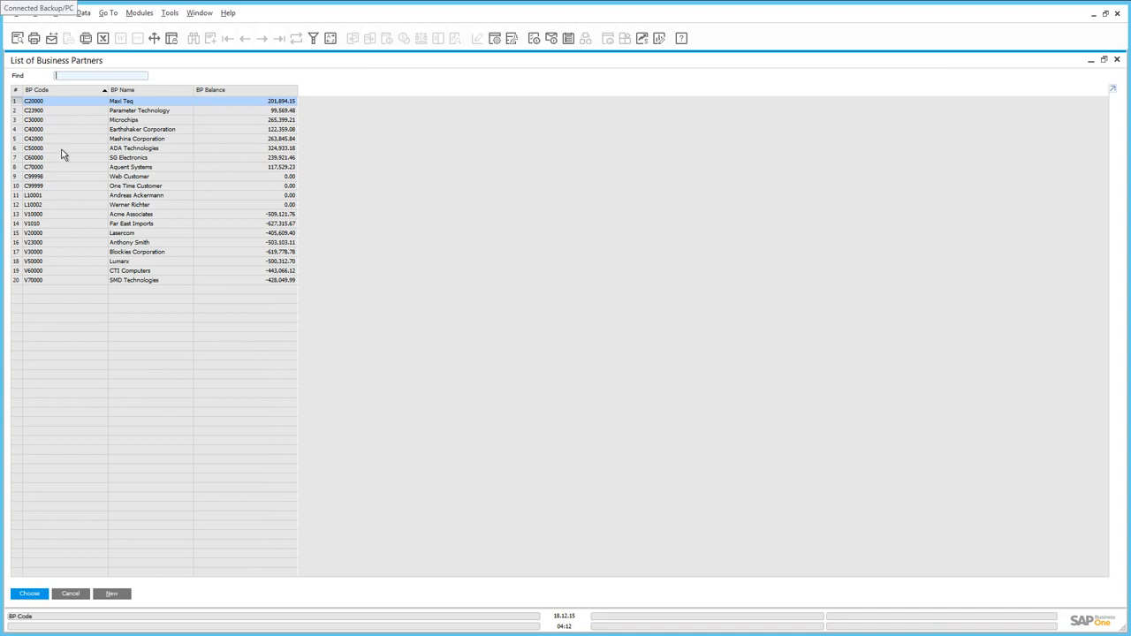
pyautogui.click(62, 154)
pyautogui.doubleClick(62, 154)
pyautogui.write('P')
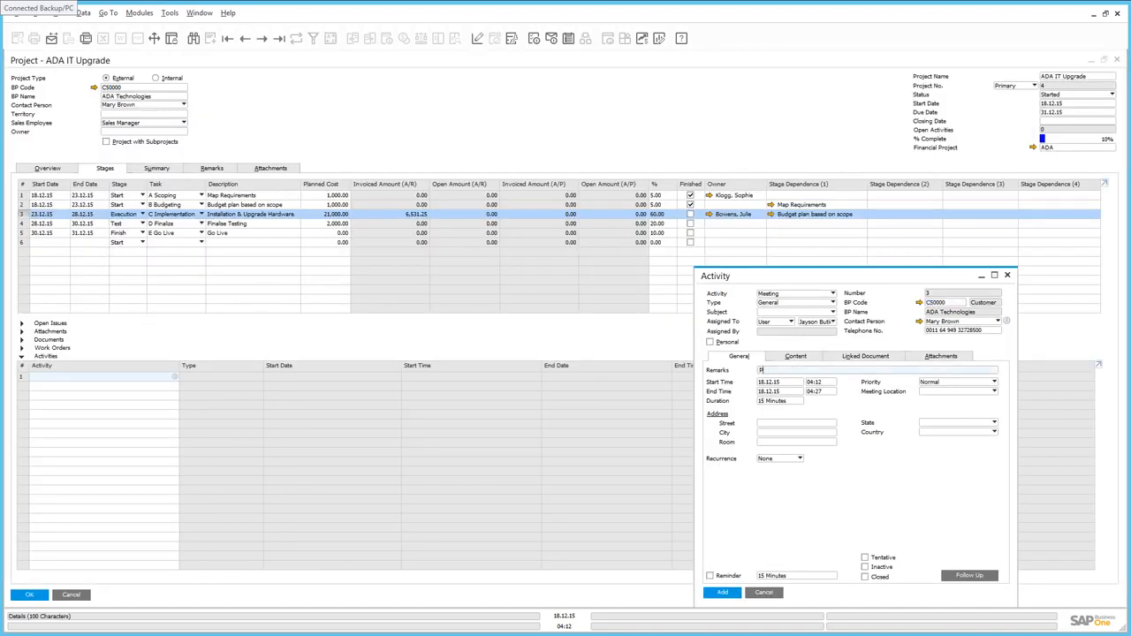
pyautogui.write('roject Review Meeting')
# - Schedule the meeting on 21.12.15 from 08:00 to 12:00 and add the activity
pyautogui.click(793, 383)
pyautogui.click(801, 383)
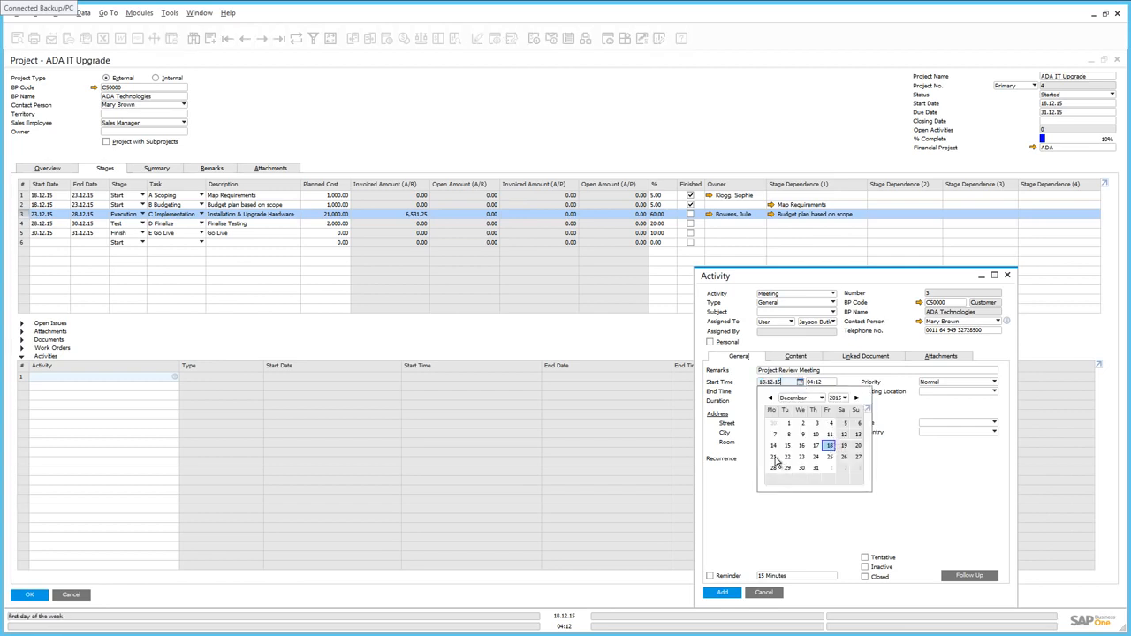
pyautogui.click(775, 458)
pyautogui.click(831, 381)
pyautogui.write('08:00')
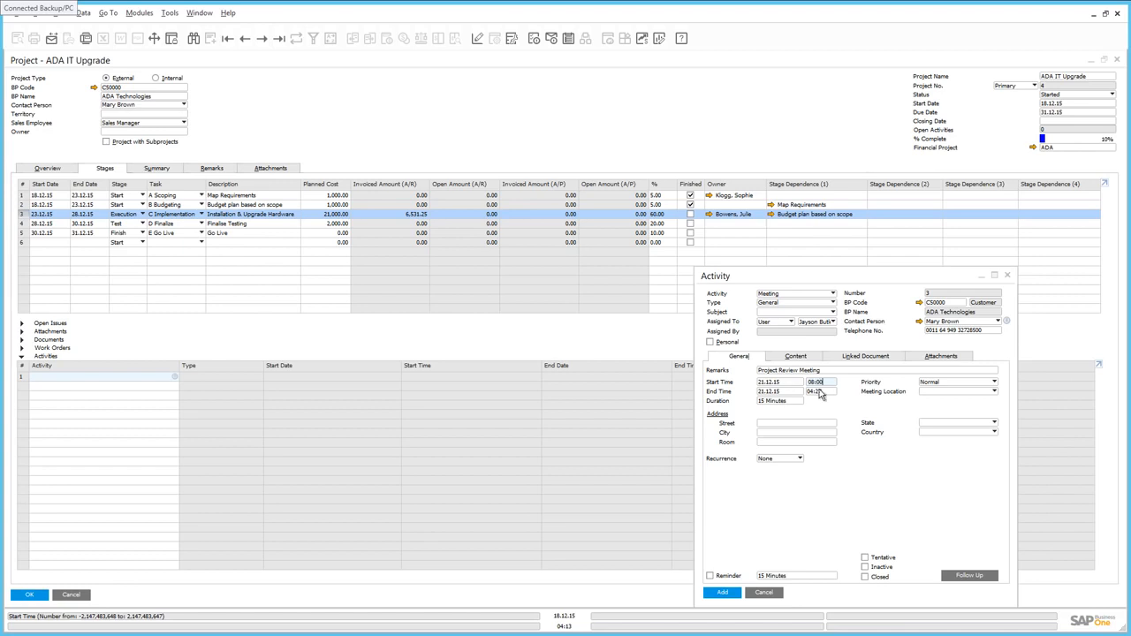
pyautogui.click(822, 392)
pyautogui.write('12:00')
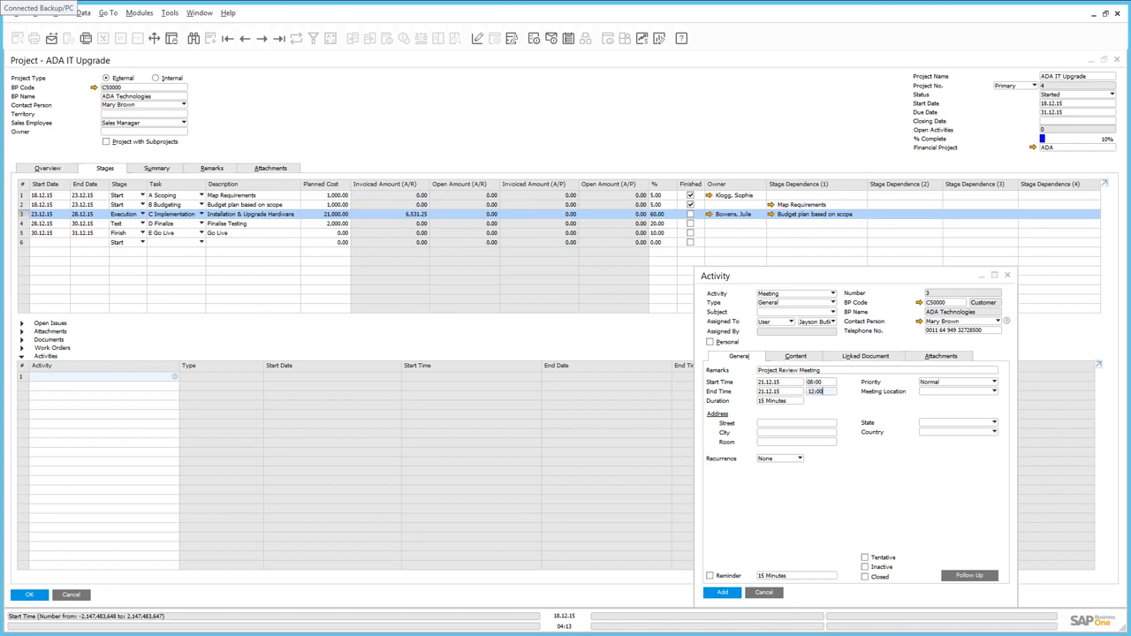
pyautogui.click(717, 593)
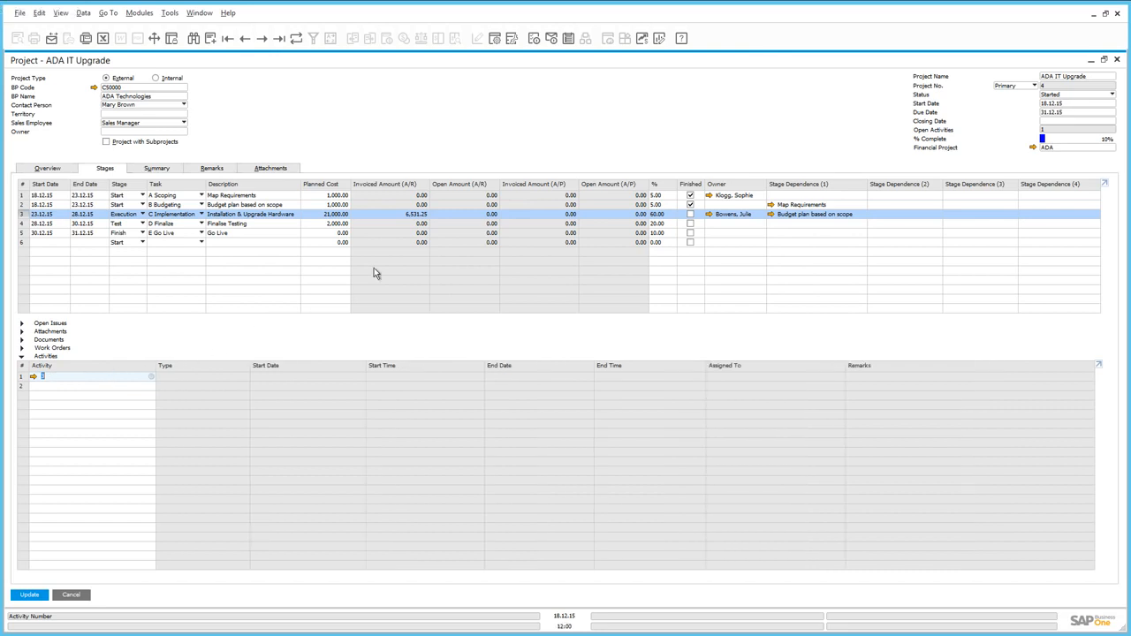
# - Open the calendar, view the Project Review Meeting entry's details and return to the project
pyautogui.click(570, 39)
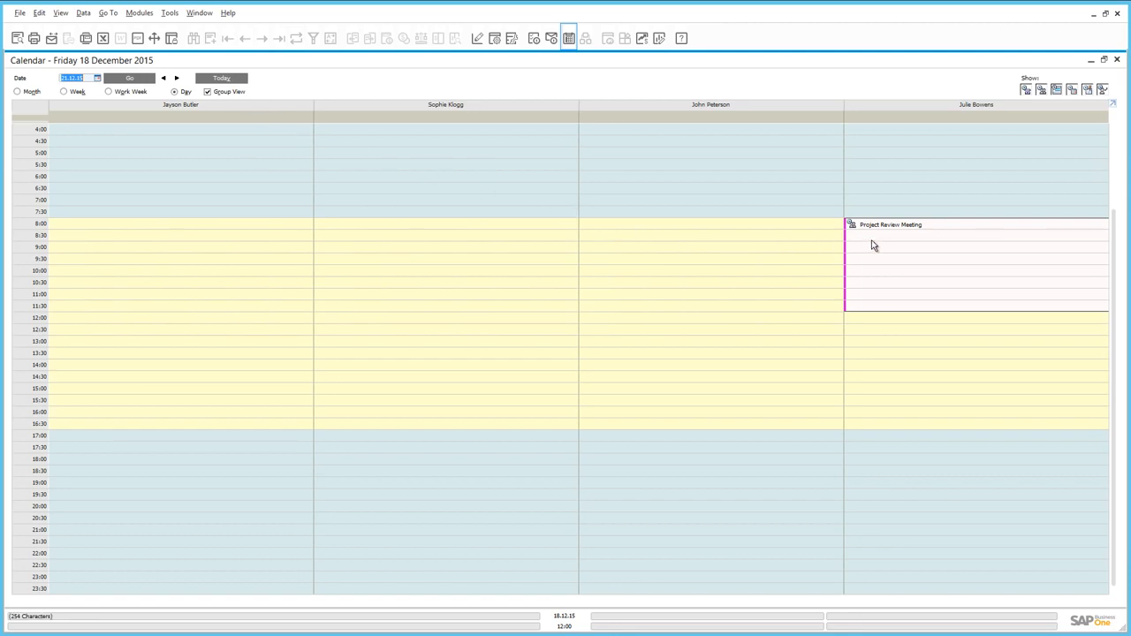
pyautogui.moveTo(872, 245)
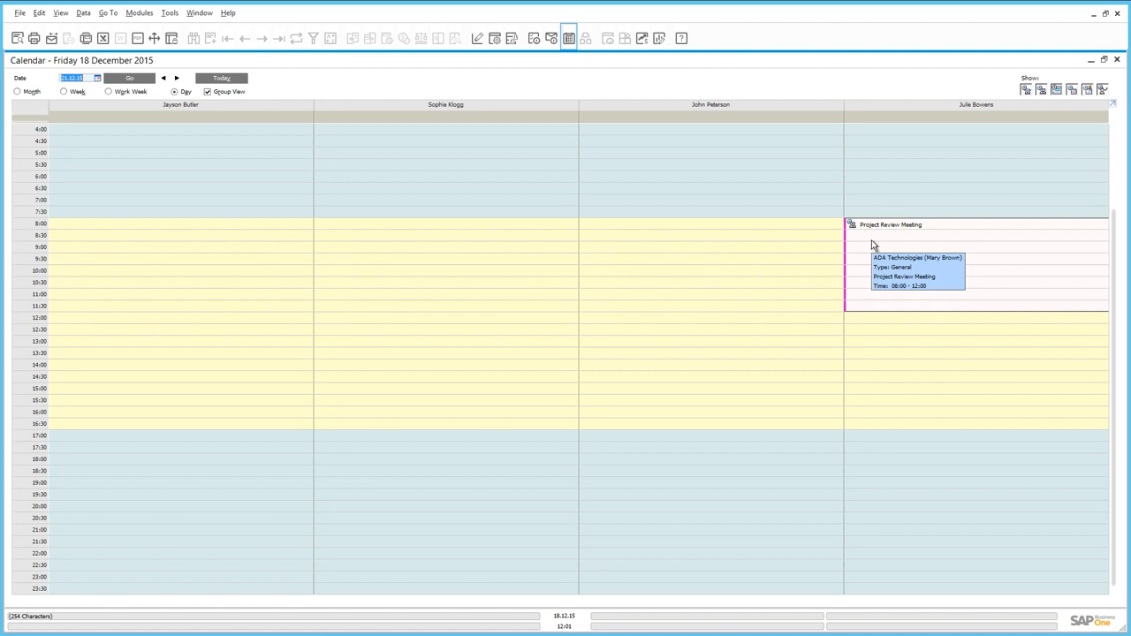
pyautogui.click(1117, 59)
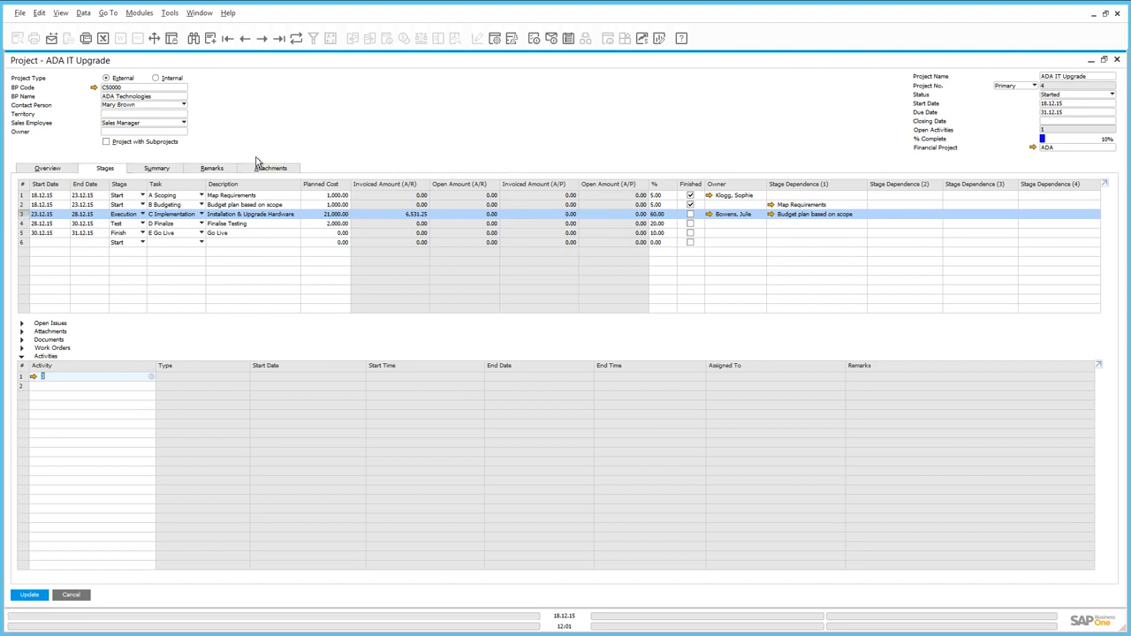
# - Check the ADA IT Upgrade project's summary, and run the Stage Analysis report without selection criteria, closing it after review
pyautogui.click(150, 171)
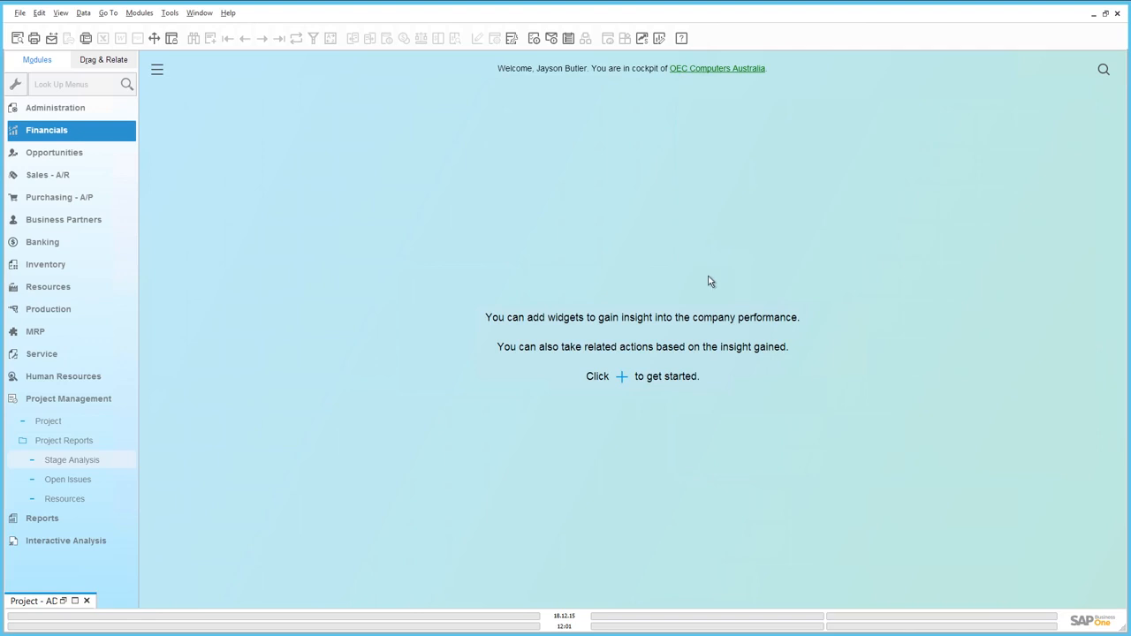
pyautogui.click(91, 462)
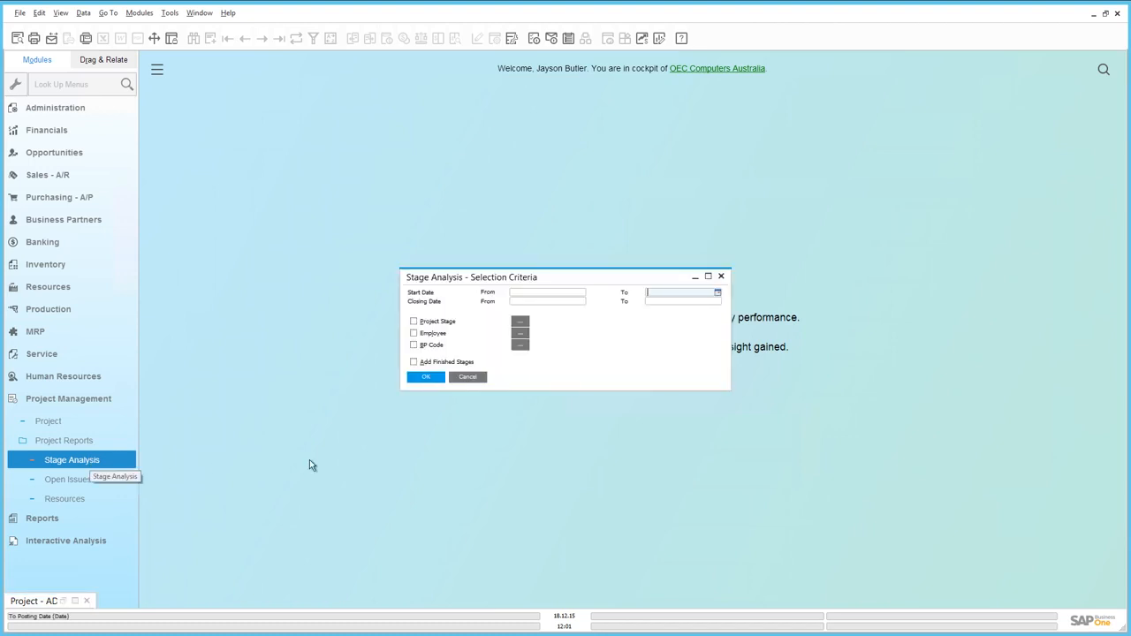
pyautogui.click(425, 378)
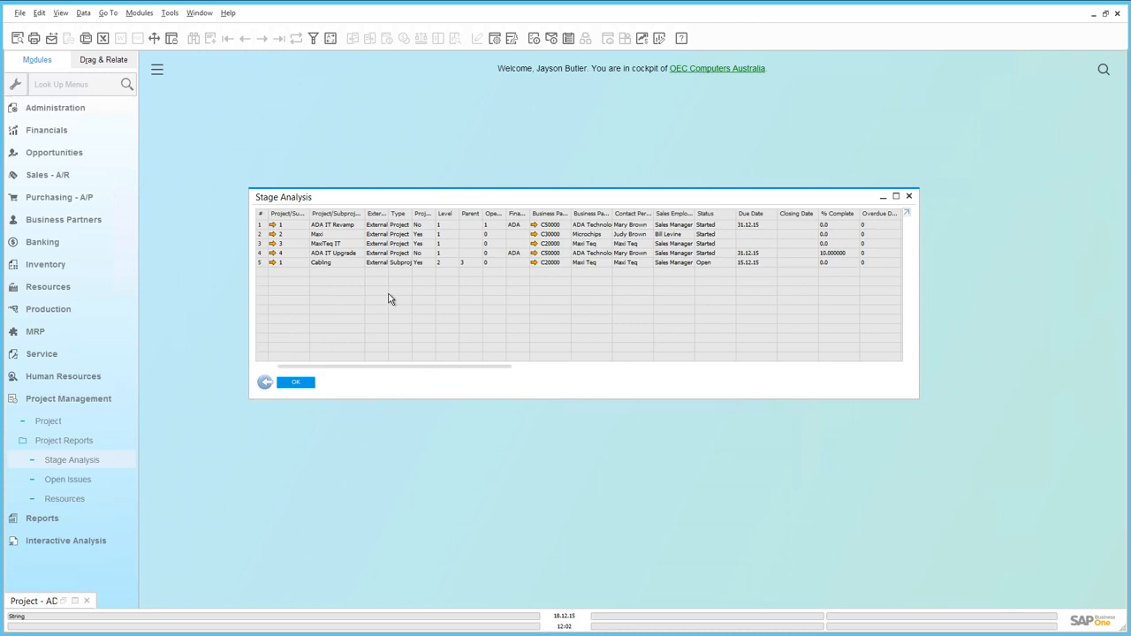
pyautogui.click(305, 380)
# - Look at the Open Issues and Resources reports for project management
pyautogui.click(83, 480)
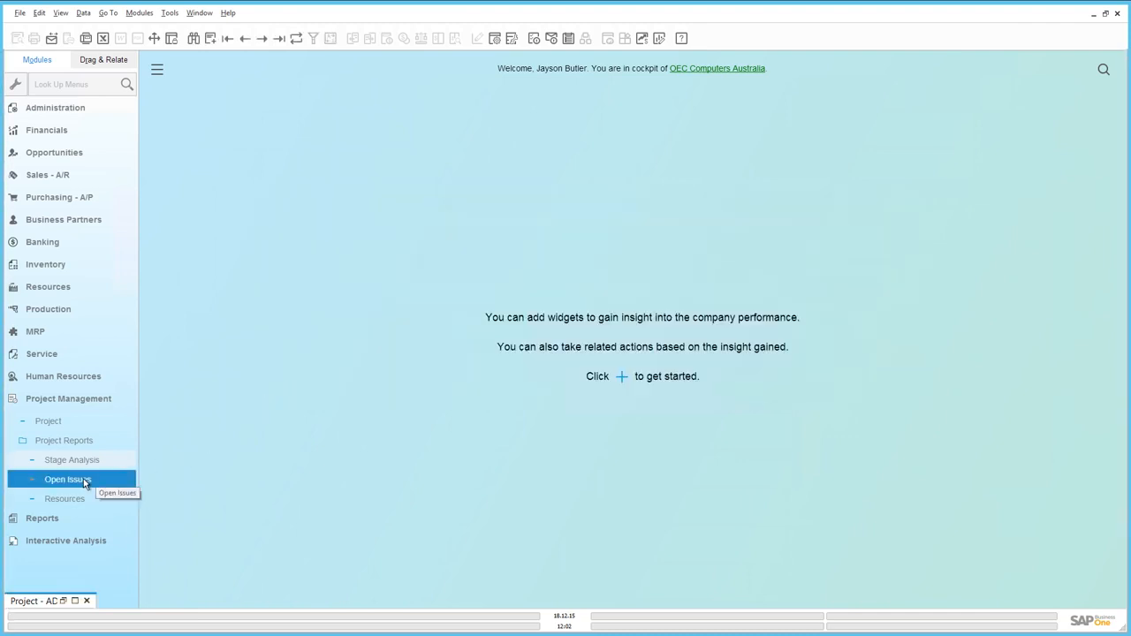
pyautogui.click(83, 500)
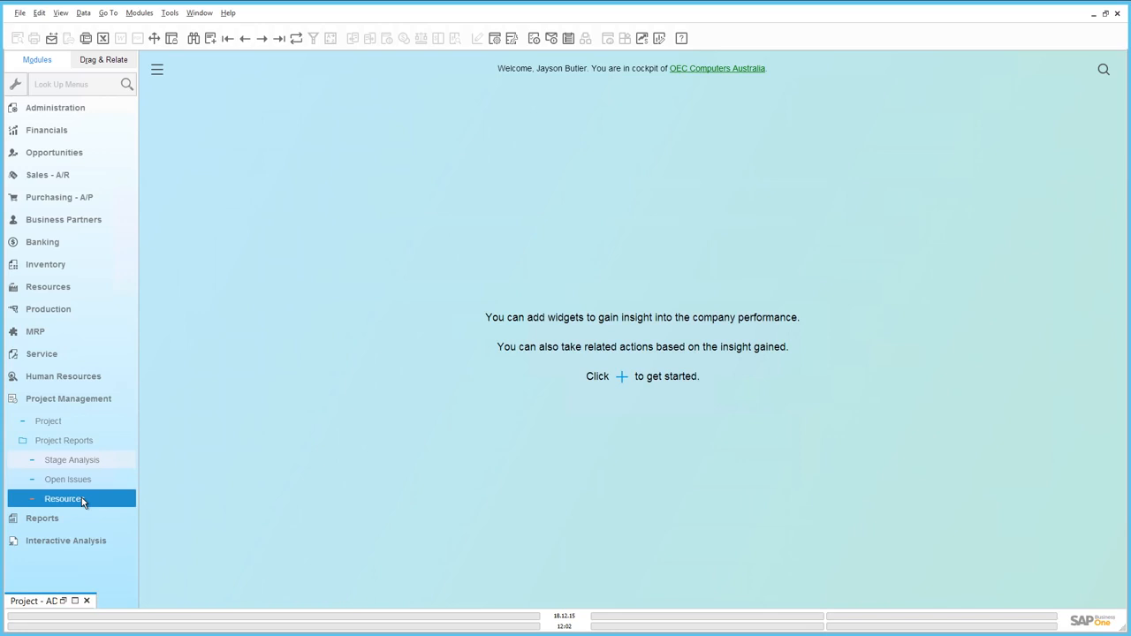
pyautogui.click(83, 502)
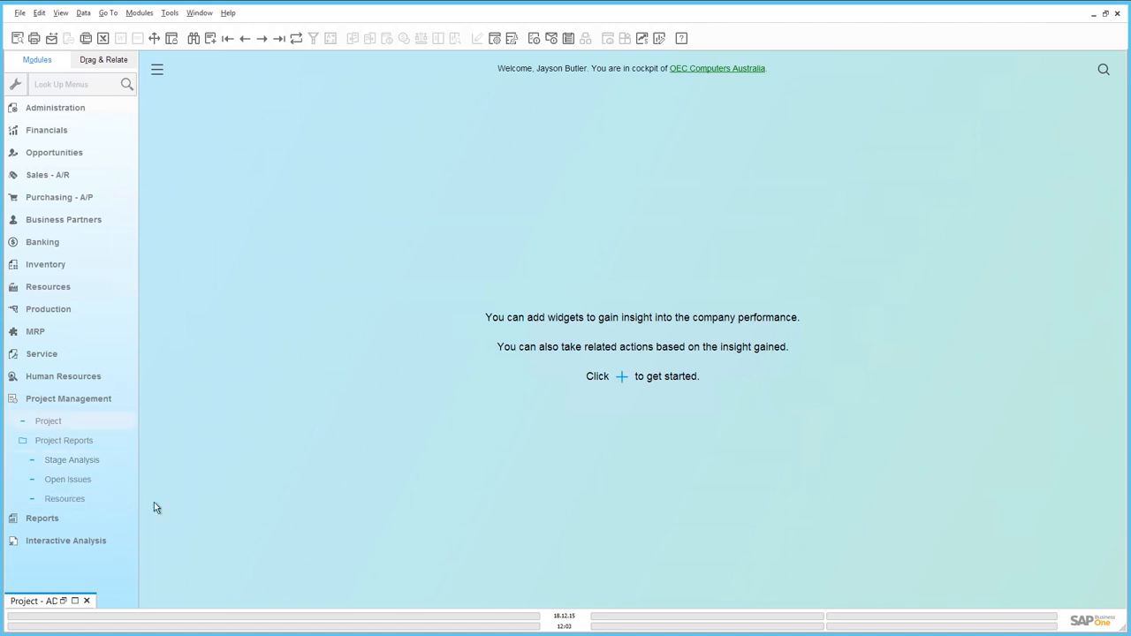